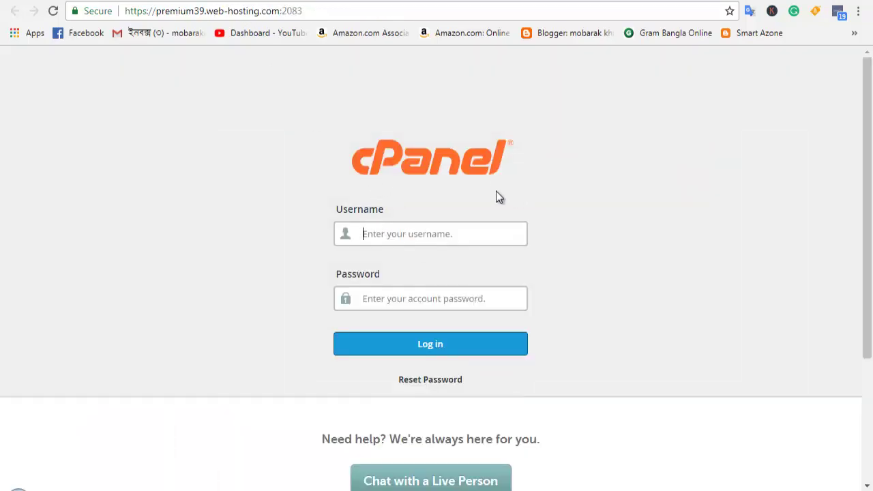
# Log in to cPanel with the hosting account's username and password, and dismiss the offer to save the password.
pyautogui.click(82, 2)
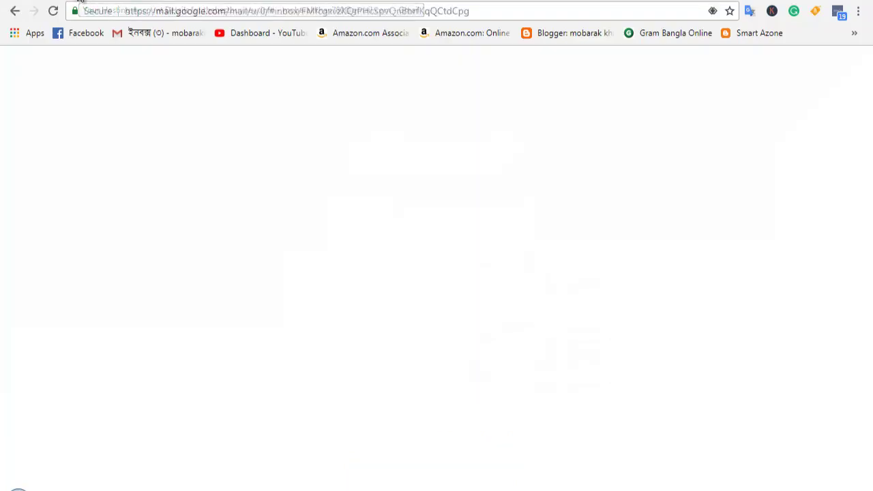
pyautogui.rightClick(390, 237)
pyautogui.click(435, 322)
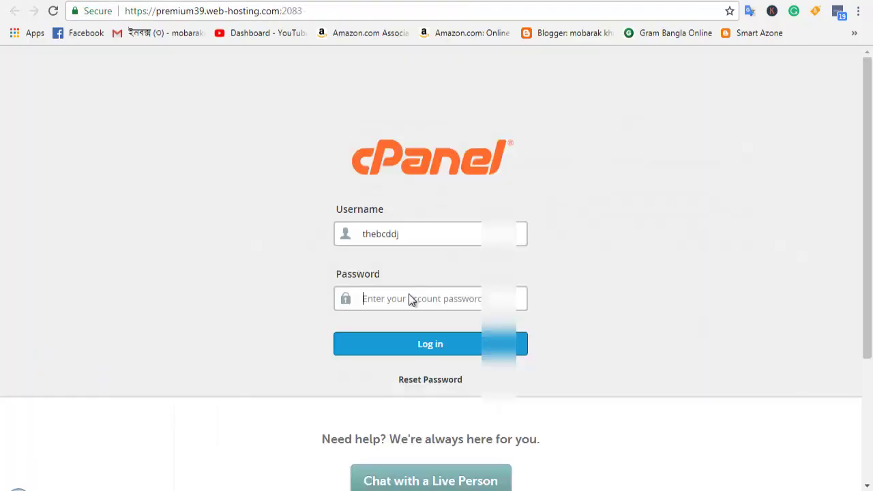
pyautogui.rightClick(408, 295)
pyautogui.click(463, 379)
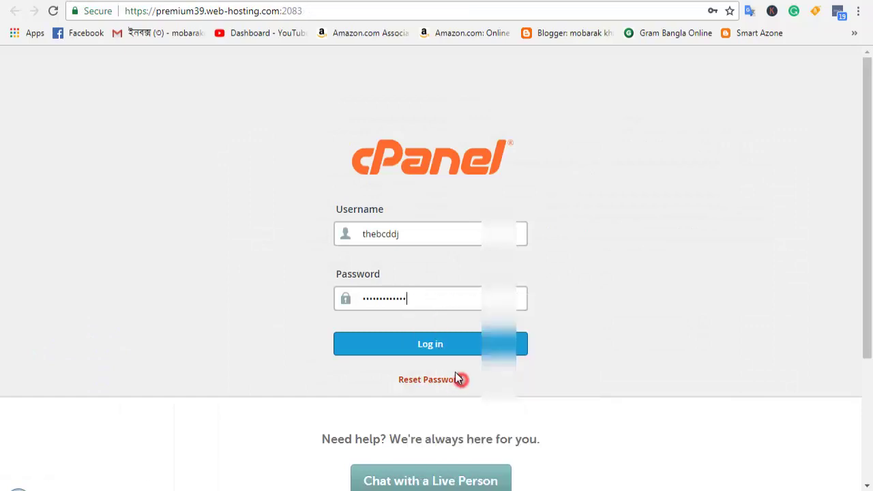
pyautogui.click(429, 344)
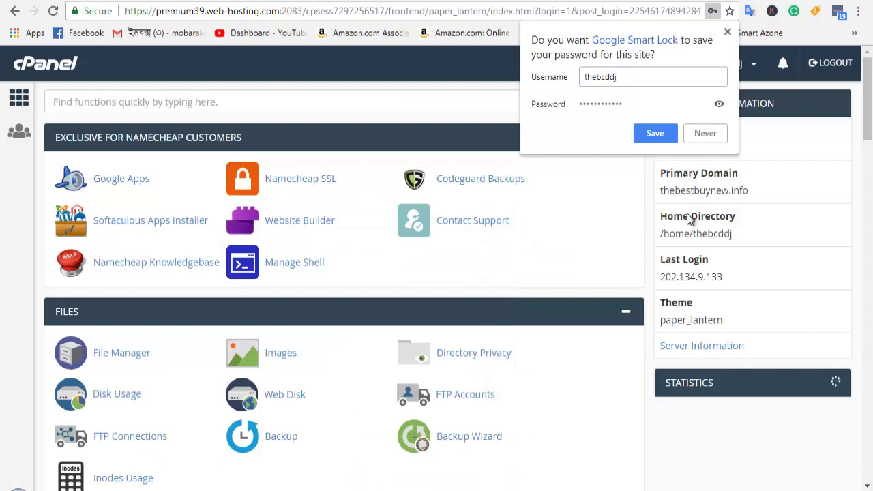
pyautogui.click(786, 135)
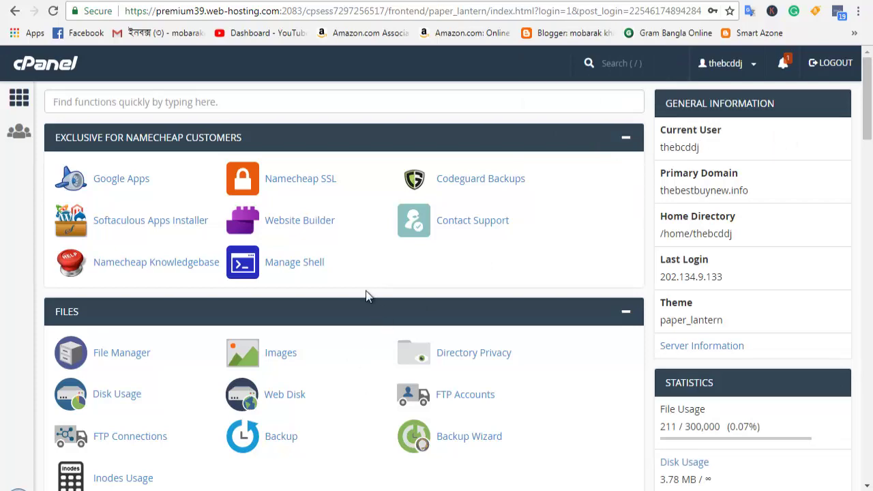
# Open WordPress from the Softaculous Apps Installer scripts and start setting up a new installation.
pyautogui.scroll(-2, 366, 291)
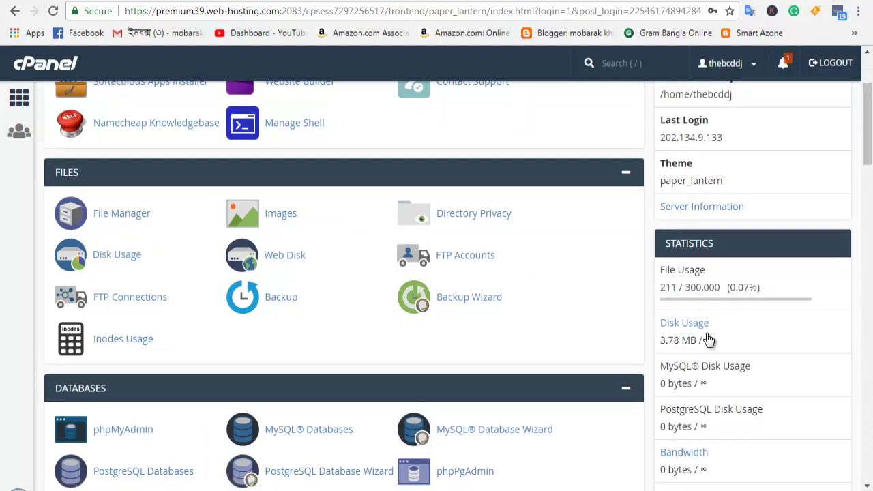
pyautogui.scroll(-1, 699, 341)
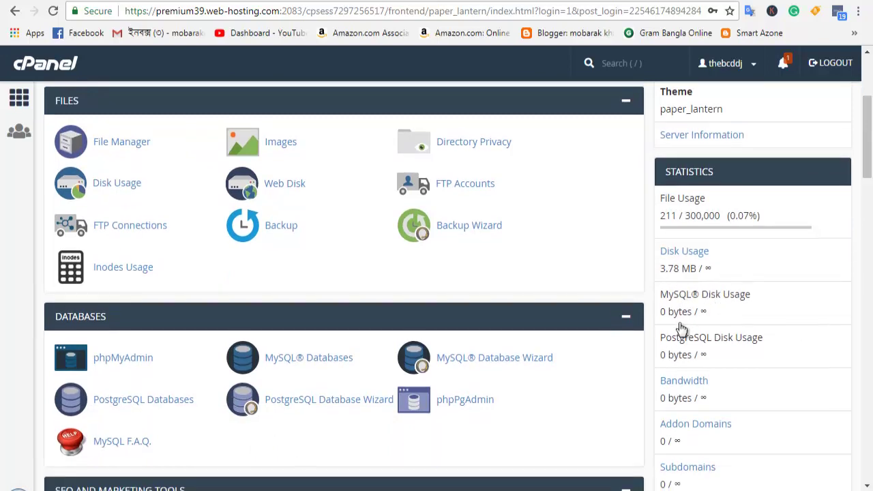
pyautogui.scroll(-1, 680, 332)
pyautogui.scroll(-1, 687, 375)
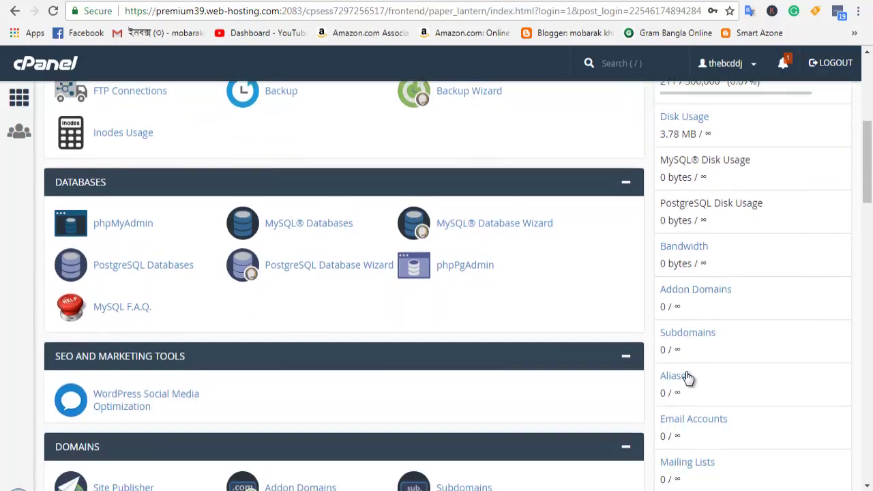
pyautogui.scroll(5, 722, 228)
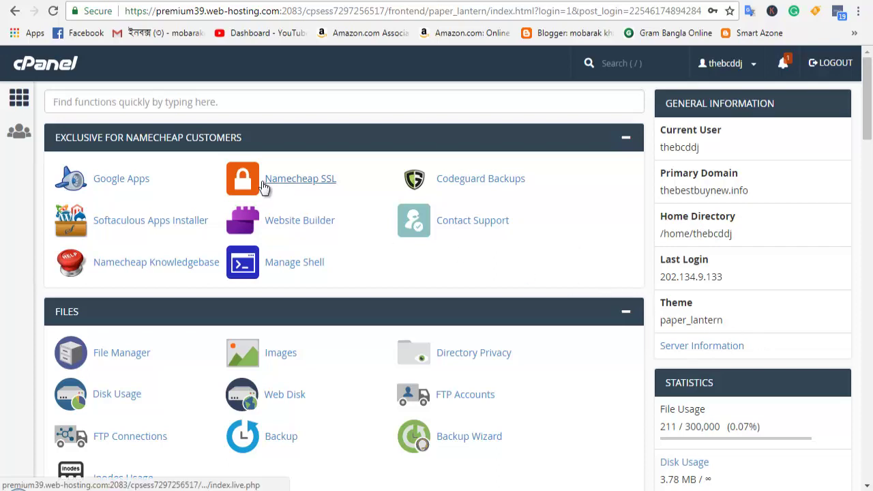
pyautogui.scroll(-15, 90, 318)
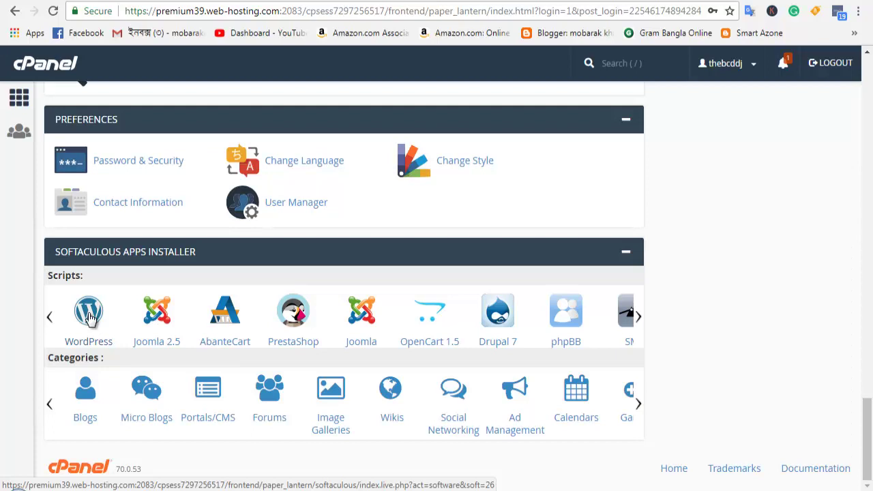
pyautogui.click(91, 318)
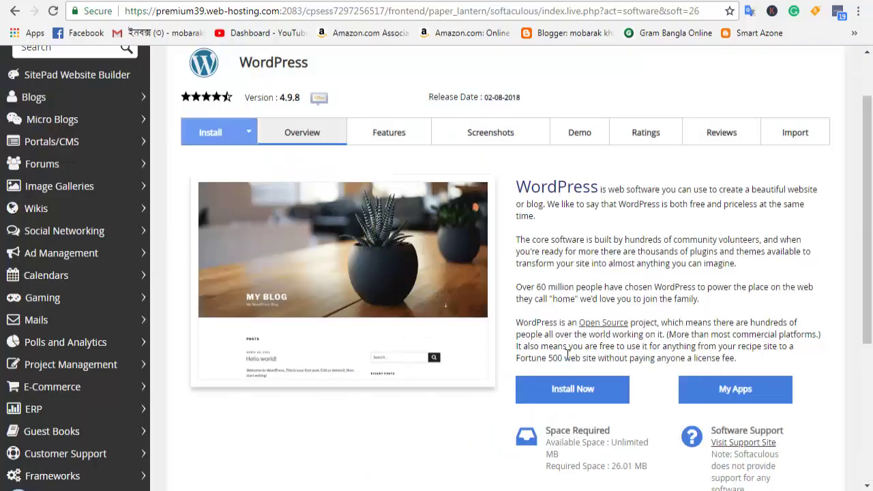
pyautogui.click(572, 390)
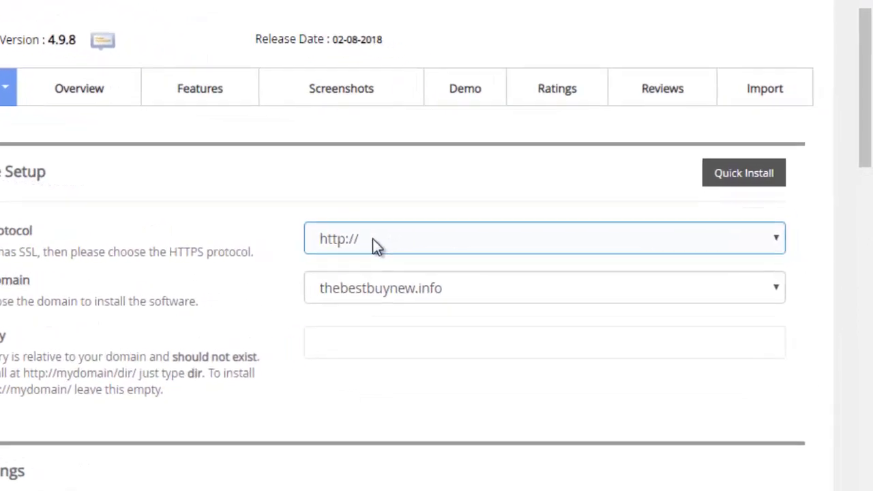
pyautogui.click(773, 242)
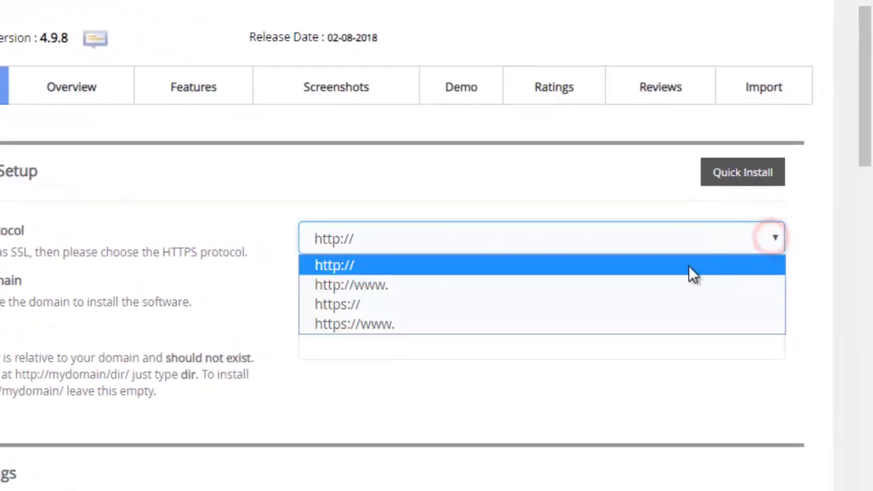
pyautogui.click(403, 286)
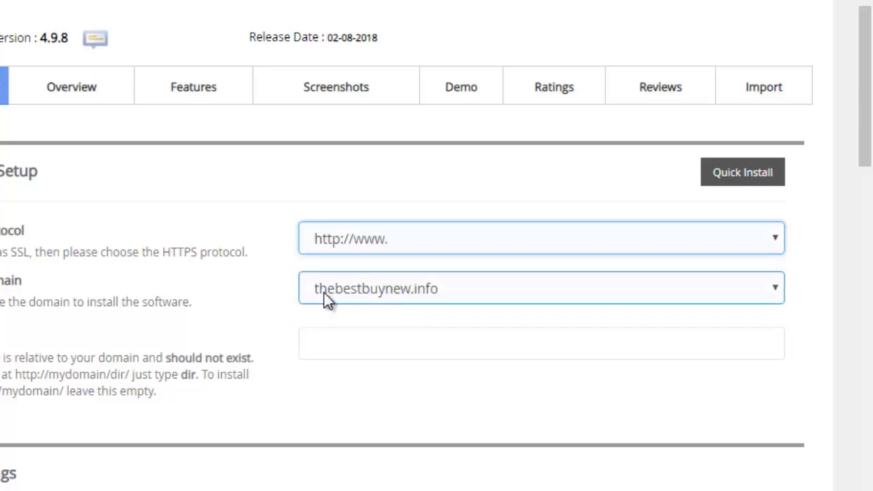
pyautogui.click(774, 290)
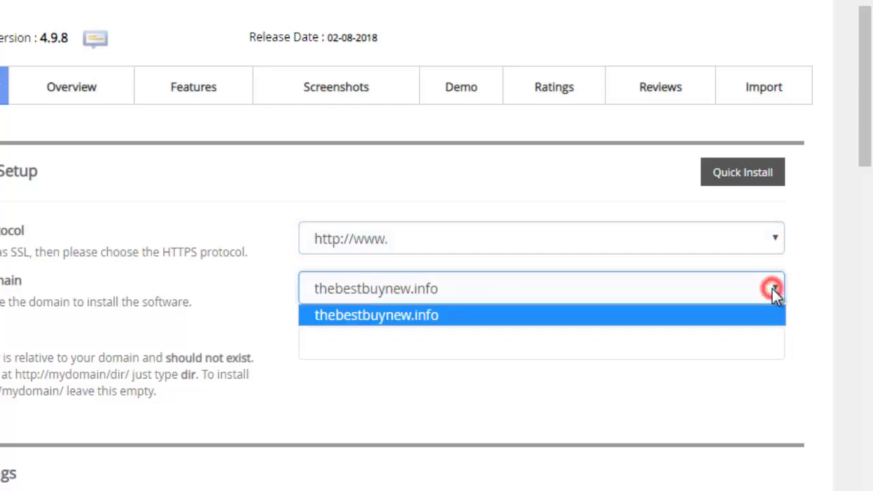
pyautogui.click(774, 290)
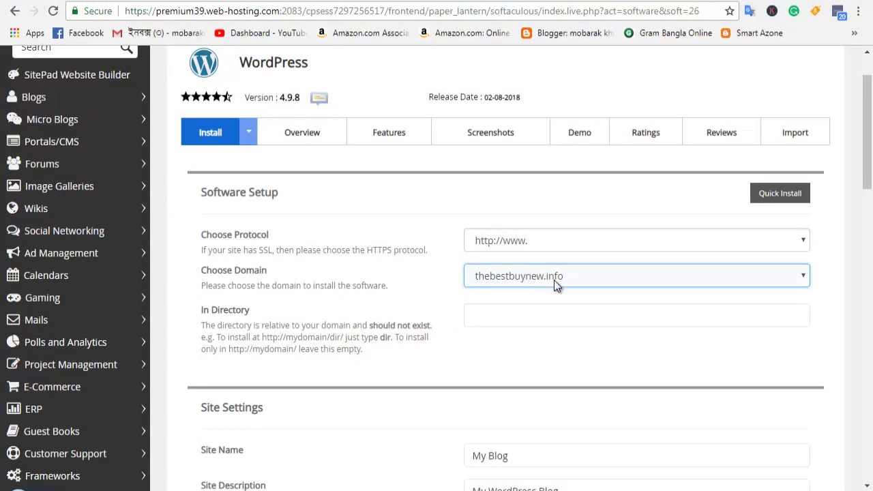
# Set both the site name and the site description to "The Best Buy New".
pyautogui.scroll(-2, 737, 279)
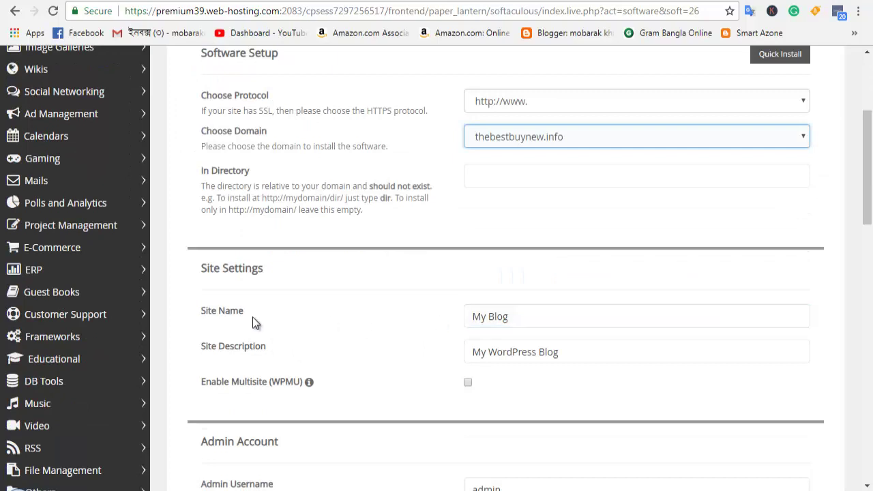
pyautogui.click(490, 313)
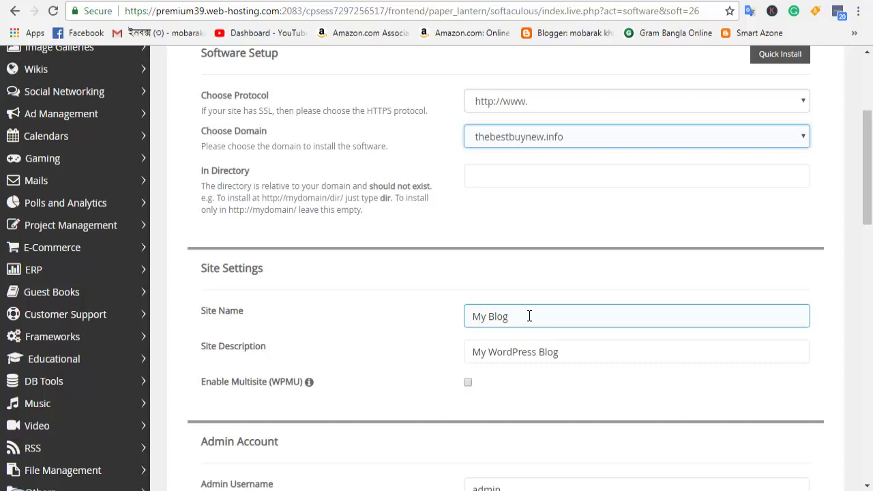
pyautogui.tripleClick(529, 316)
pyautogui.write('The Best Buy')
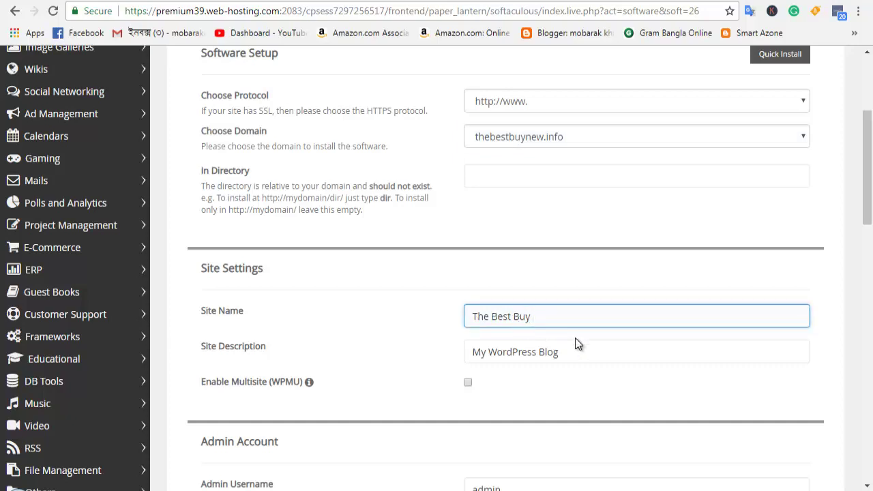
pyautogui.write('New')
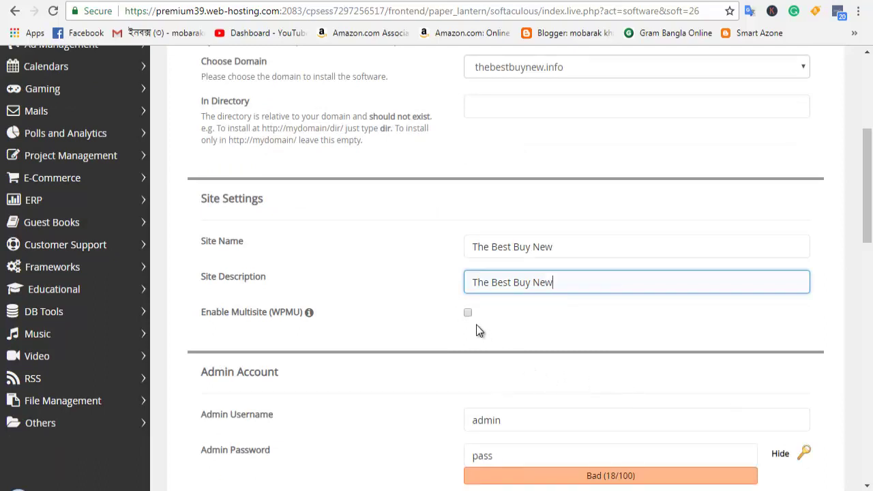
# Replace the default admin username with the site owner's name and enter a strong admin password.
pyautogui.scroll(-1, 478, 329)
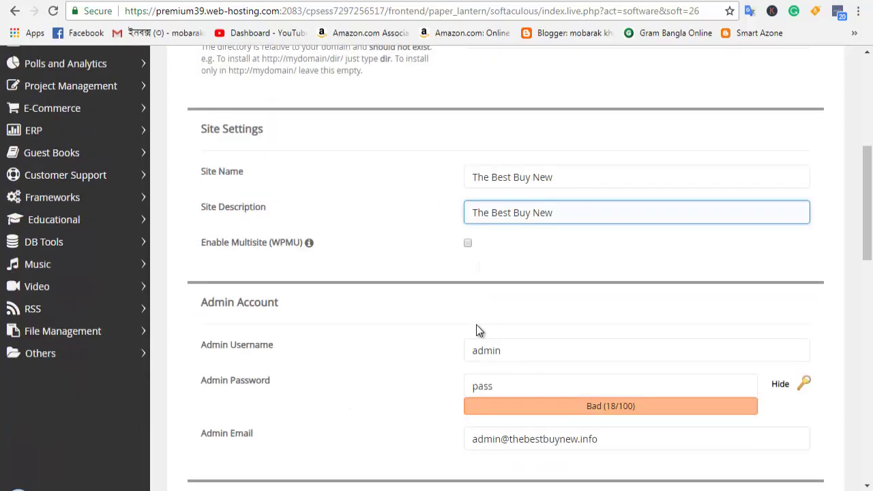
pyautogui.doubleClick(518, 350)
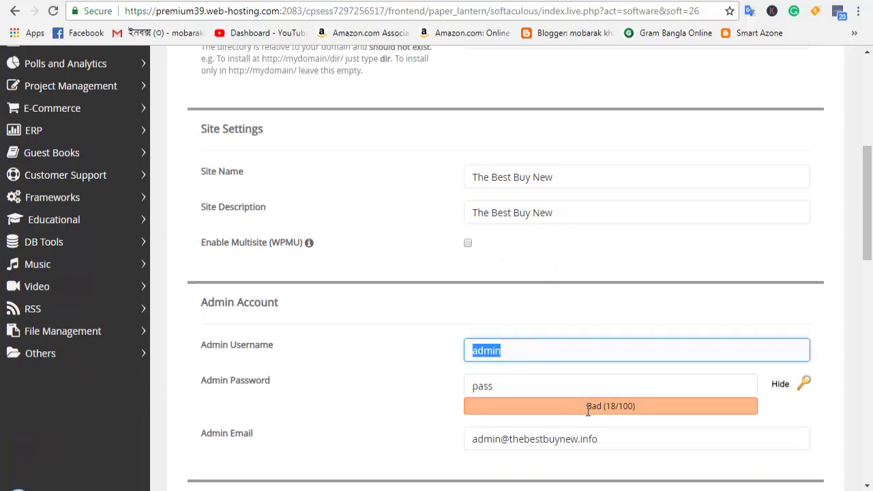
pyautogui.write('Mobarak')
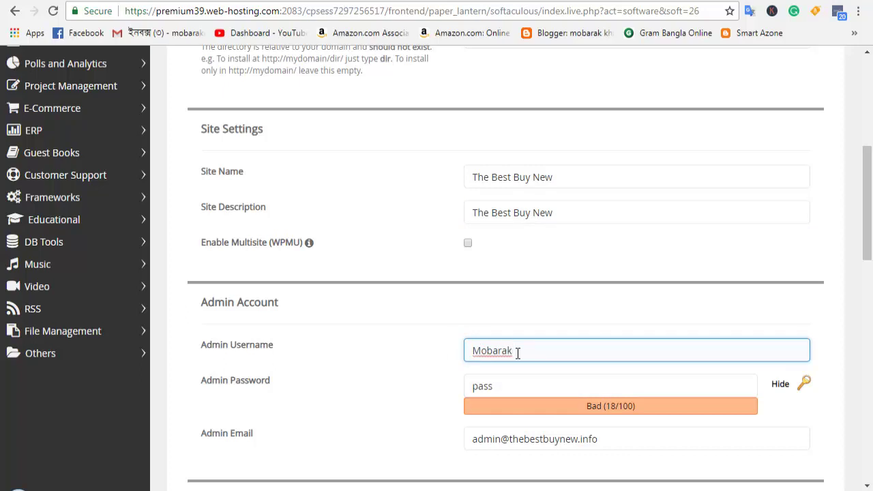
pyautogui.scroll(-1, 508, 379)
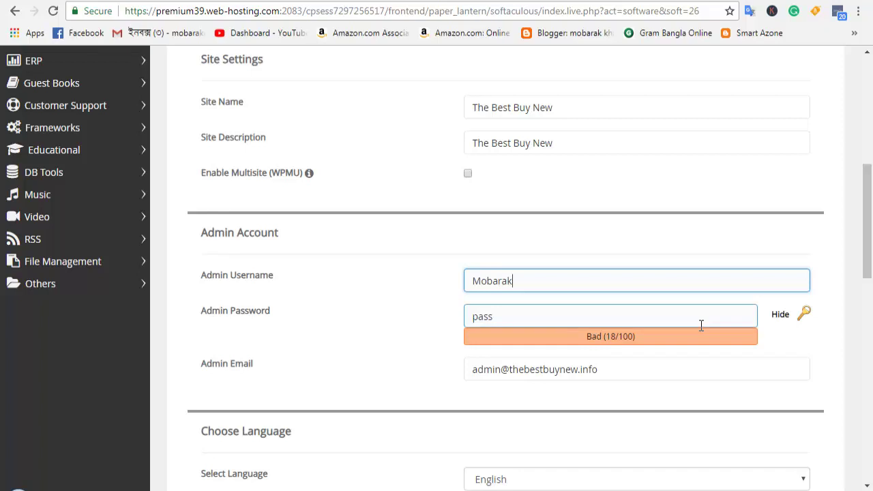
pyautogui.moveTo(564, 319); pyautogui.dragTo(469, 316)
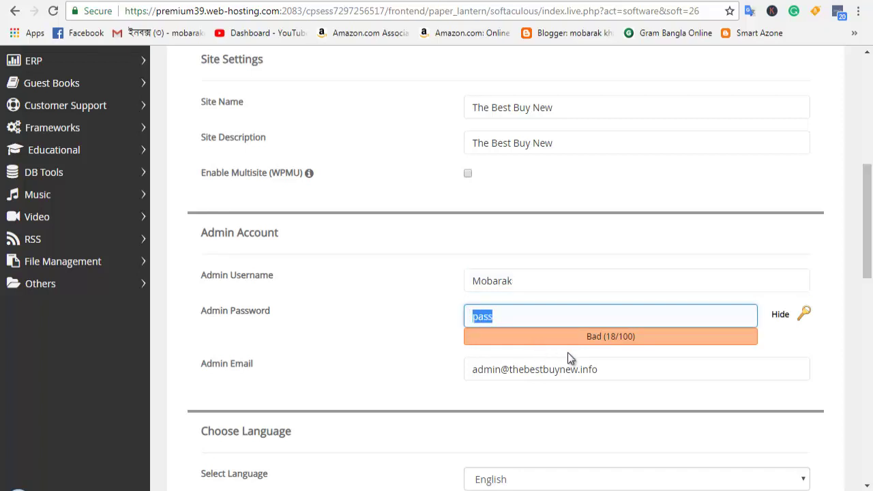
pyautogui.hotkey('ctrl', 'v')
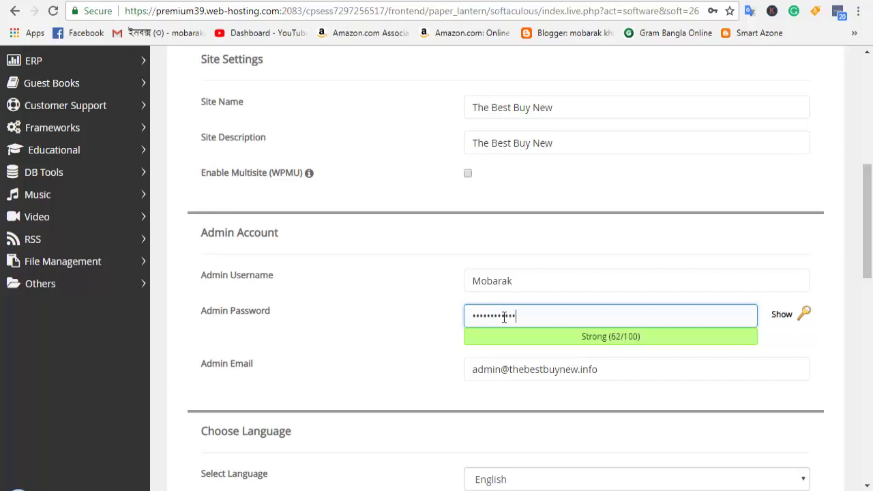
pyautogui.write('•••••')
pyautogui.click(782, 337)
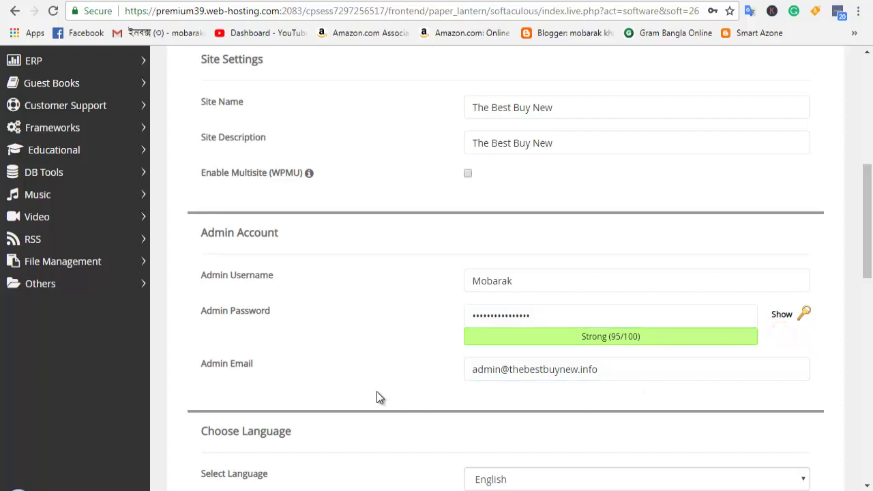
# Replace the default admin email with the site owner's e-mail address.
pyautogui.click(653, 366)
pyautogui.hotkey('ctrl', 'a')
pyautogui.hotkey('ctrl', 'v')
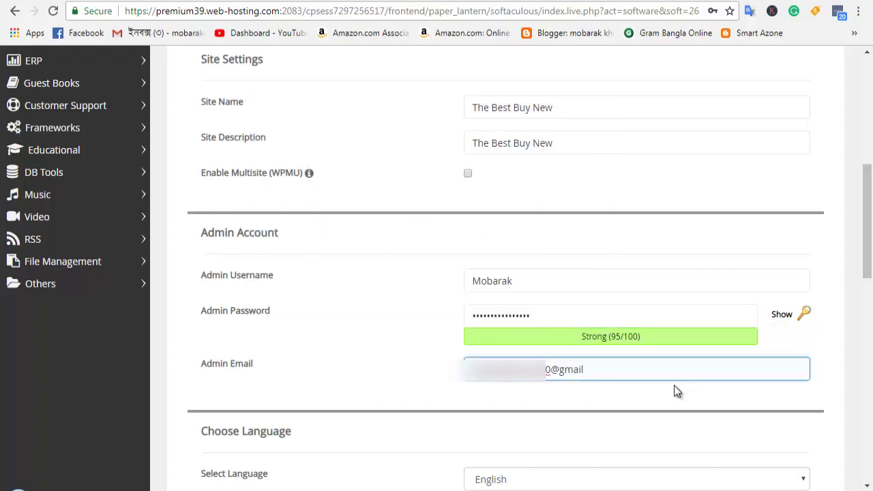
pyautogui.write('.com')
pyautogui.click(743, 394)
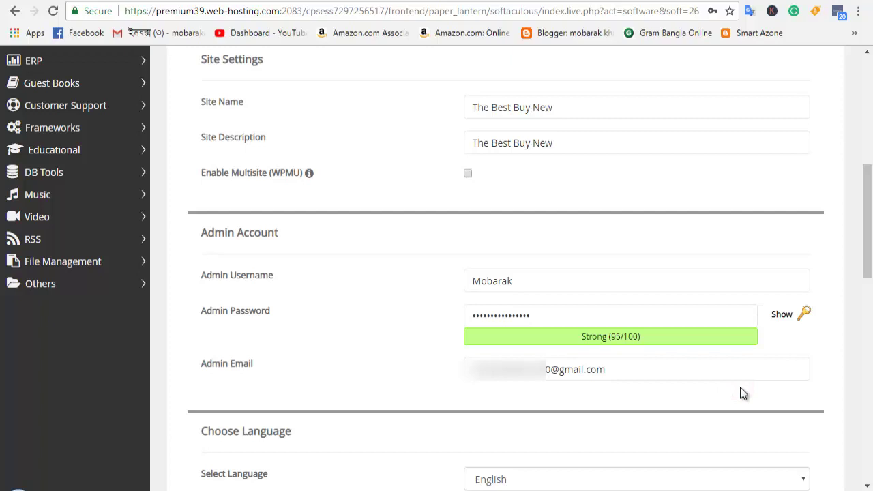
# Browse the available themes, select the WEN Business theme and start the WordPress installation.
pyautogui.scroll(-5, 466, 173)
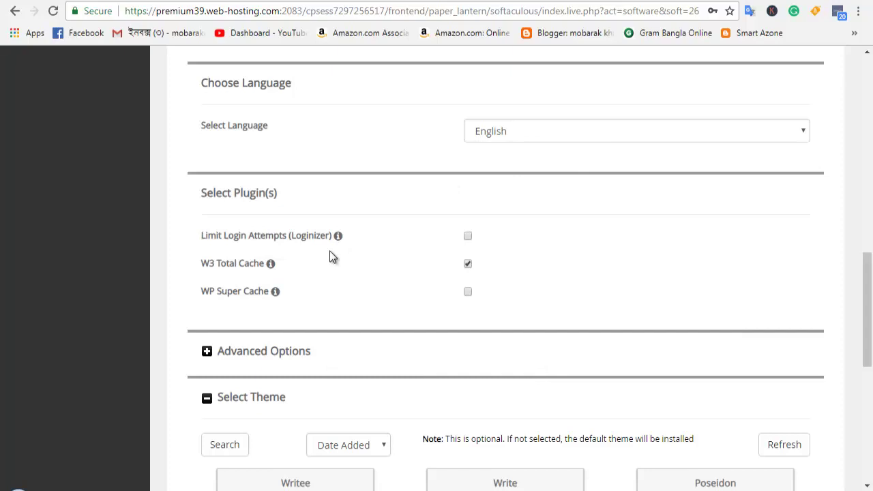
pyautogui.scroll(-4, 330, 256)
pyautogui.click(788, 423)
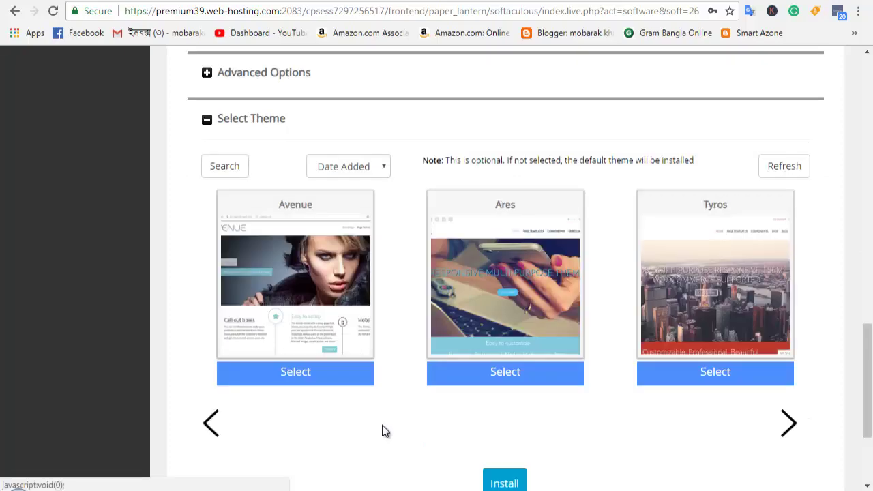
pyautogui.click(214, 423)
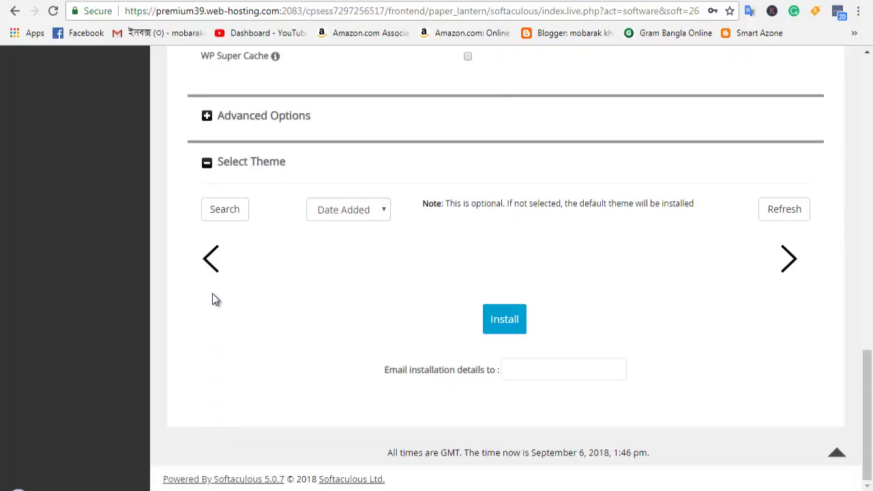
pyautogui.click(210, 421)
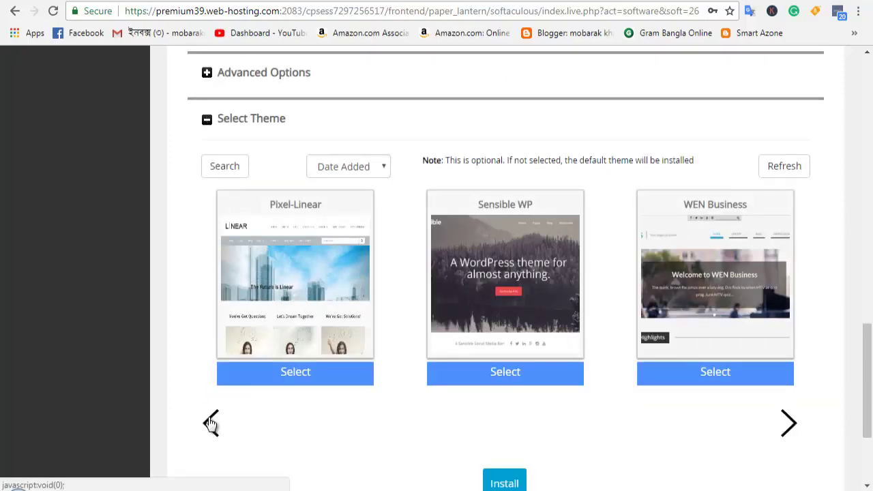
pyautogui.scroll(-3, 503, 413)
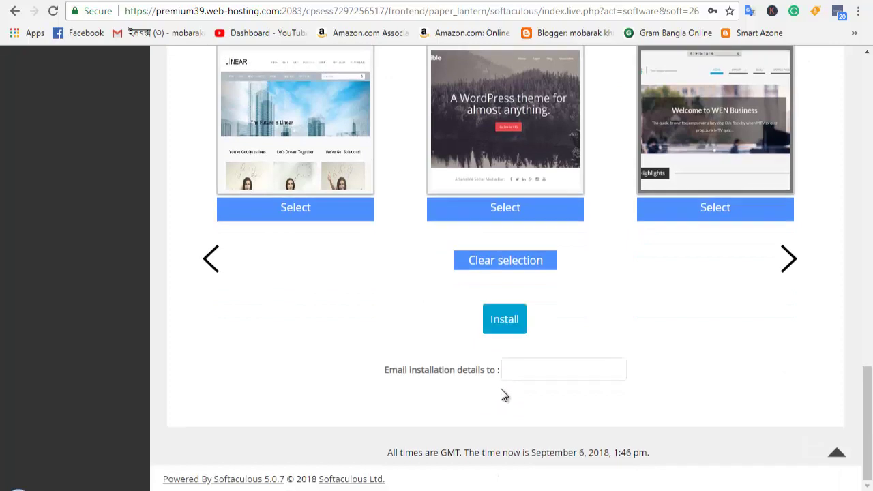
pyautogui.click(504, 320)
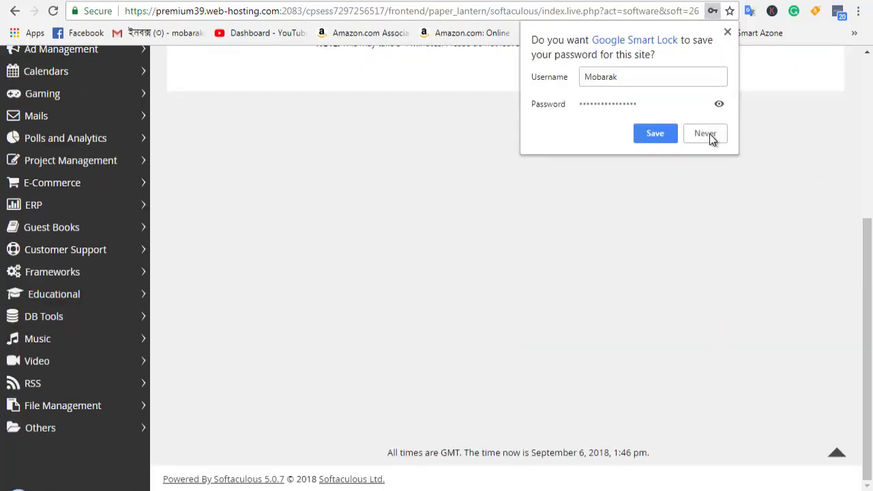
# Agree to overwrite the existing files in the target folder, resubmit the WordPress installation and dismiss the browser's offer to save the password.
pyautogui.click(780, 209)
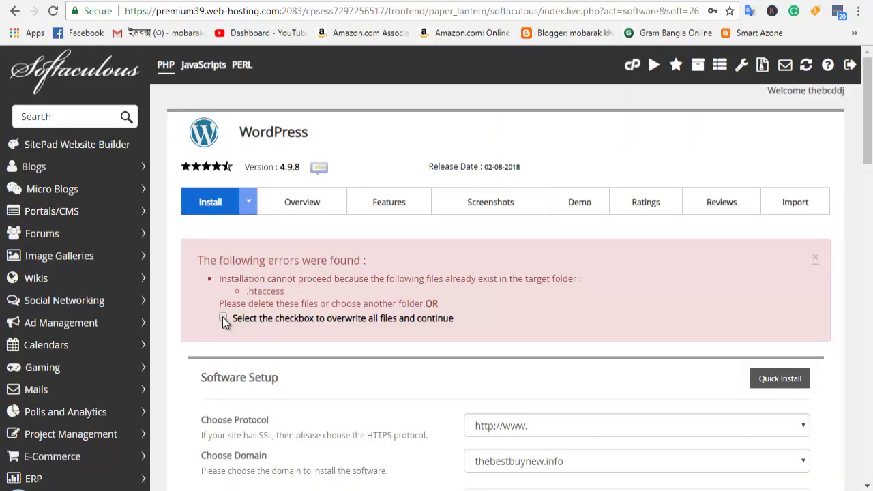
pyautogui.click(223, 318)
pyautogui.scroll(-20, 577, 376)
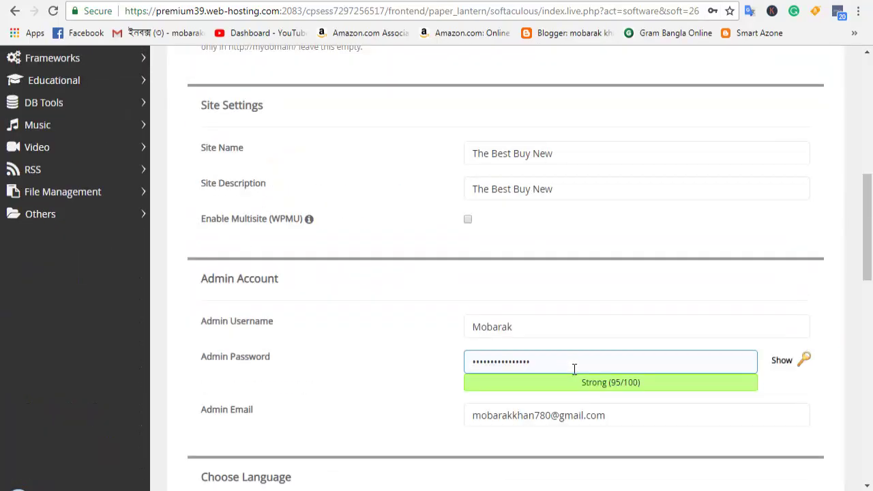
pyautogui.click(503, 330)
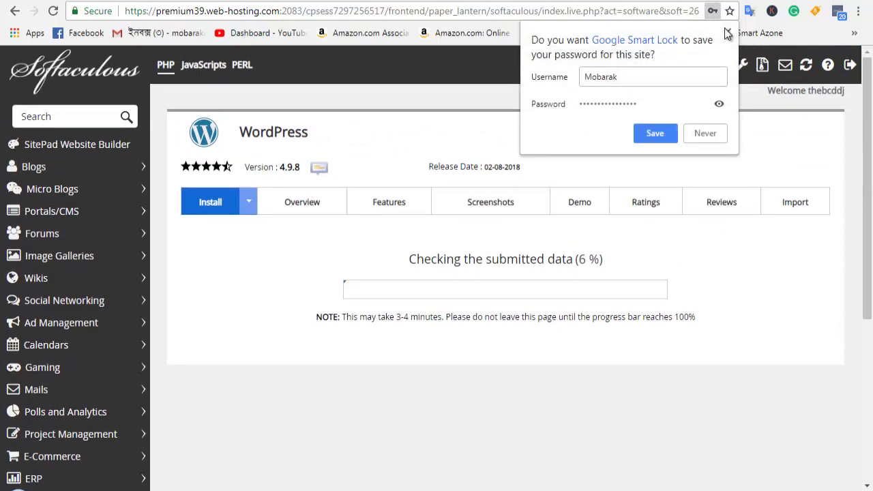
pyautogui.click(727, 32)
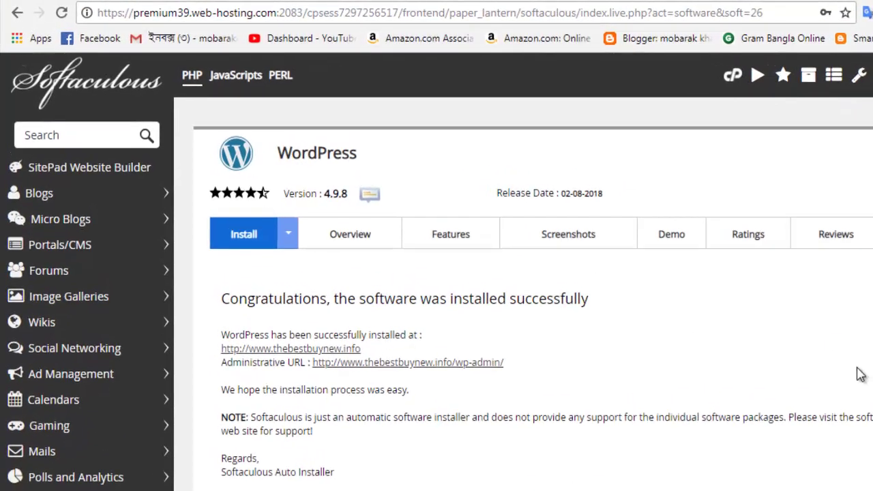
# Open the new site's administrative URL and dismiss the Personal Data and Privacy notice on the dashboard.
pyautogui.scroll(-1, 860, 374)
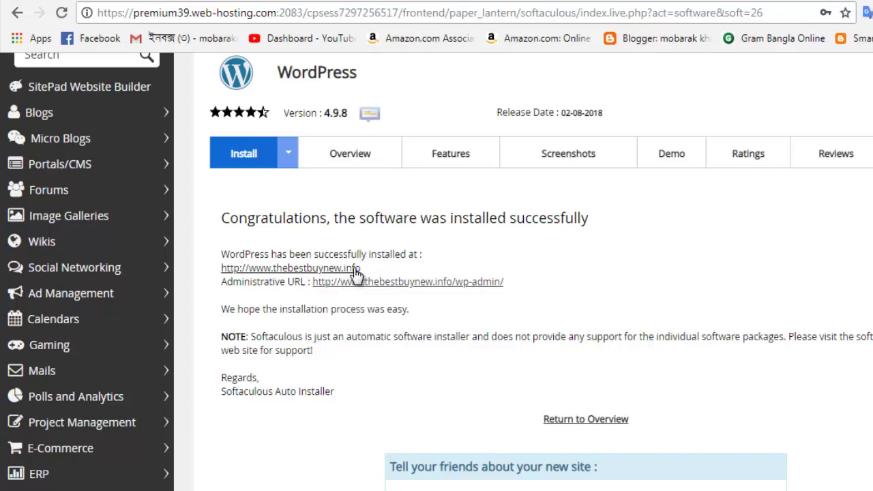
pyautogui.click(321, 281)
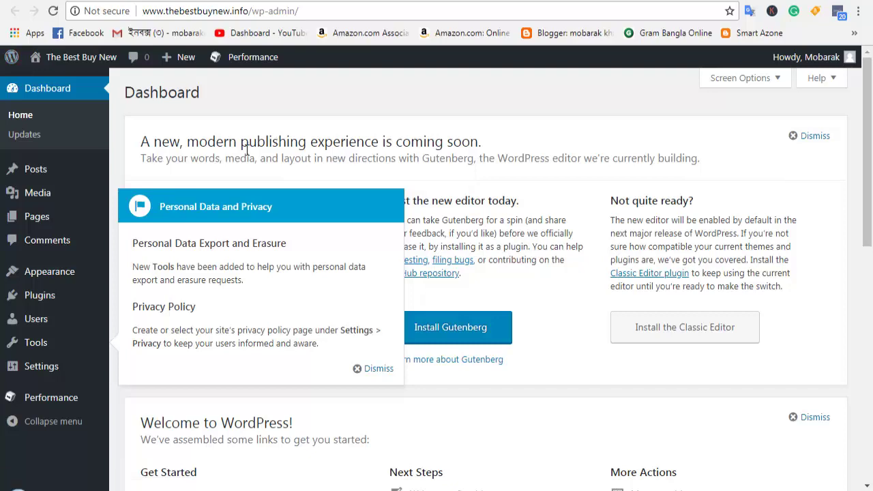
pyautogui.scroll(-4, 247, 150)
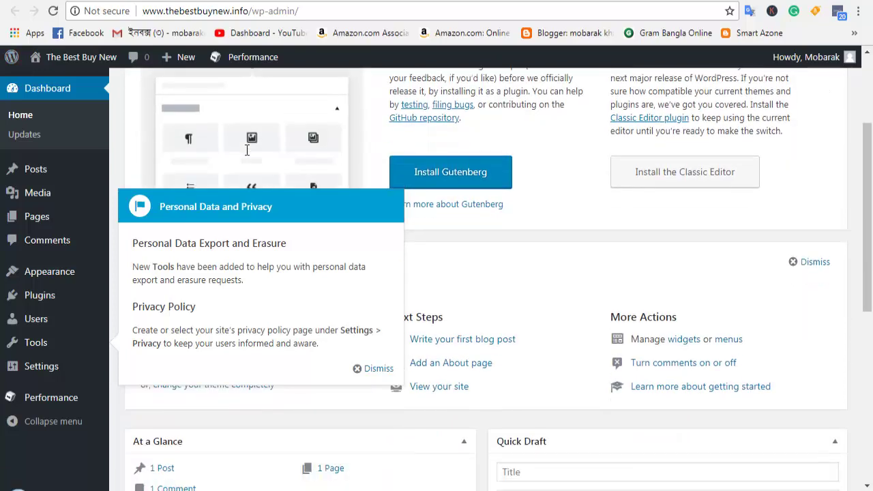
pyautogui.scroll(4, 250, 152)
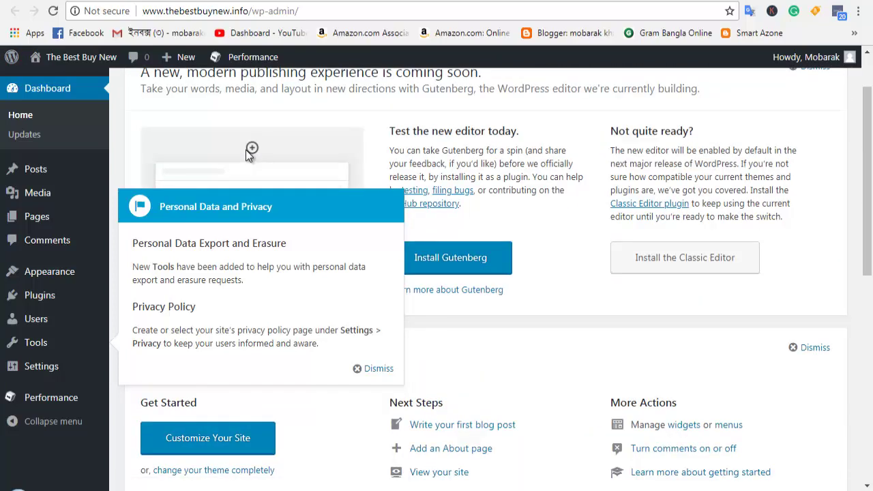
pyautogui.scroll(1, 247, 150)
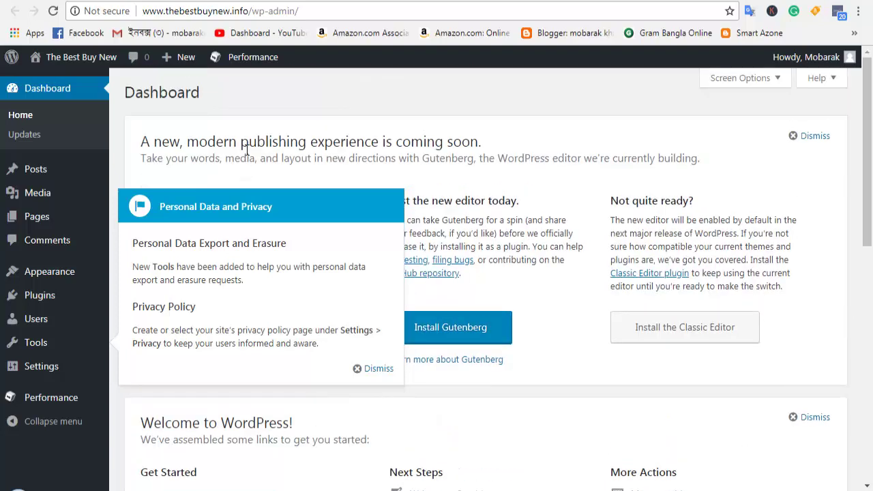
pyautogui.click(368, 368)
# Look through the dashboard's welcome, At a Glance, Activity and news sections and go to the updates page.
pyautogui.scroll(-6, 315, 360)
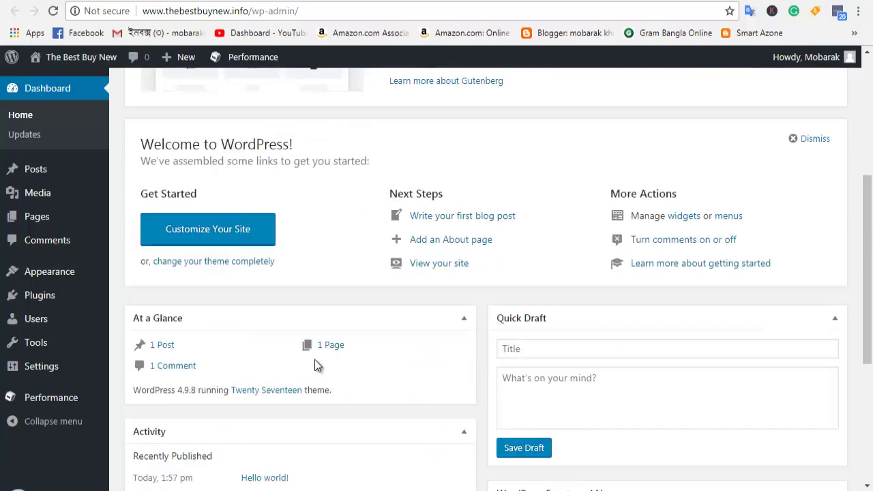
pyautogui.scroll(-2, 314, 359)
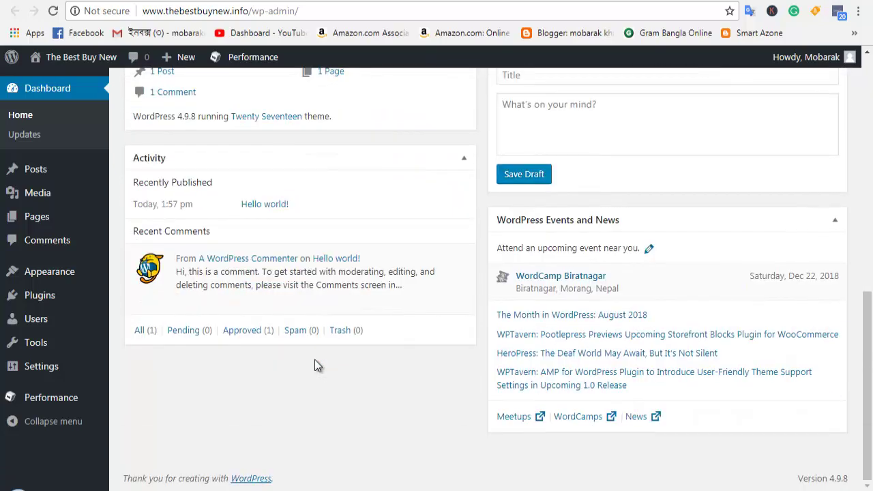
pyautogui.scroll(6, 313, 344)
pyautogui.scroll(2, 312, 329)
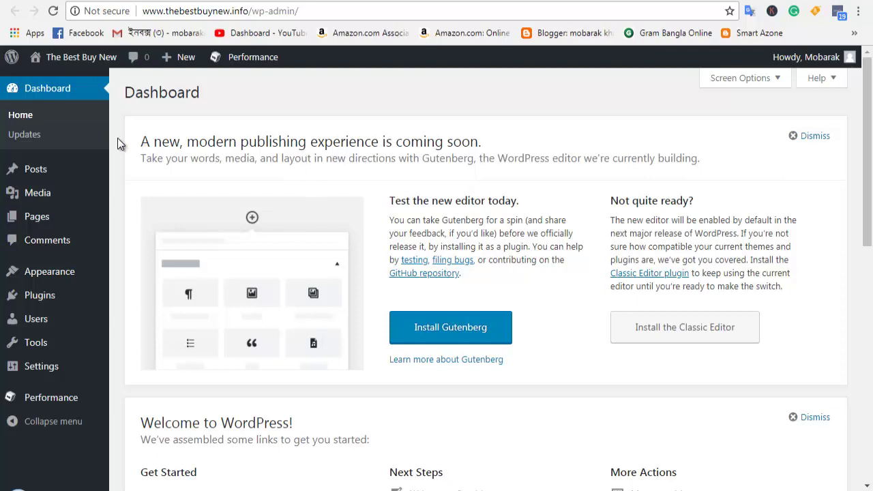
pyautogui.click(25, 136)
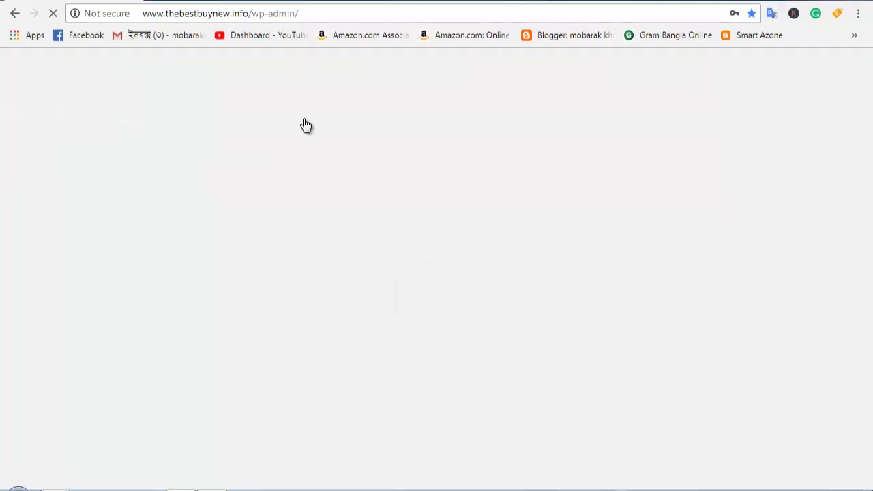
# Load the site's wp-admin address and log in to WordPress with the prefilled admin credentials.
pyautogui.click(256, 8)
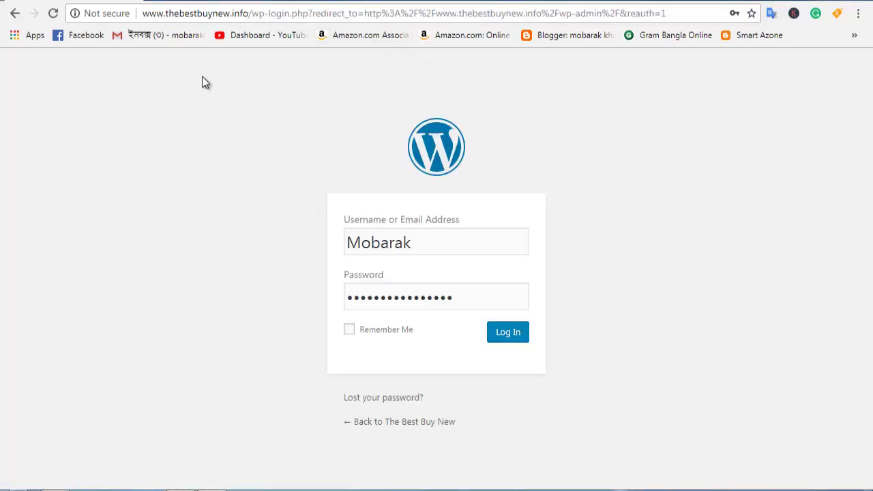
pyautogui.click(510, 337)
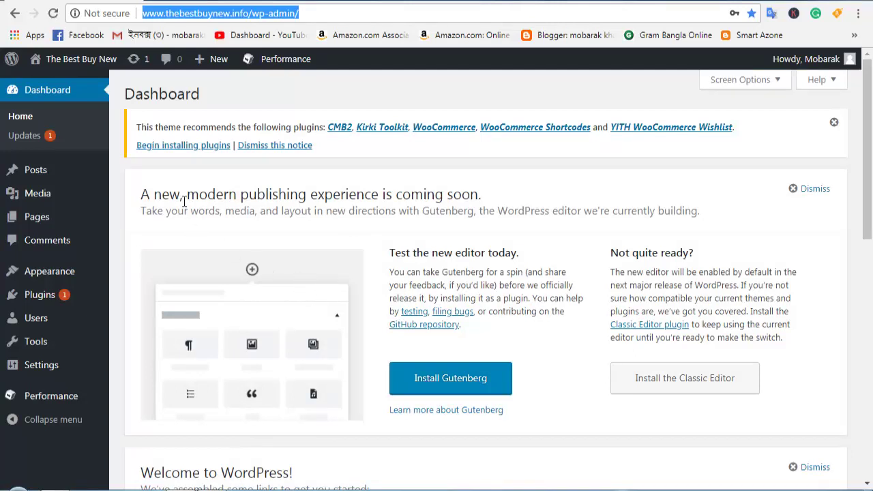
pyautogui.moveTo(59, 66)
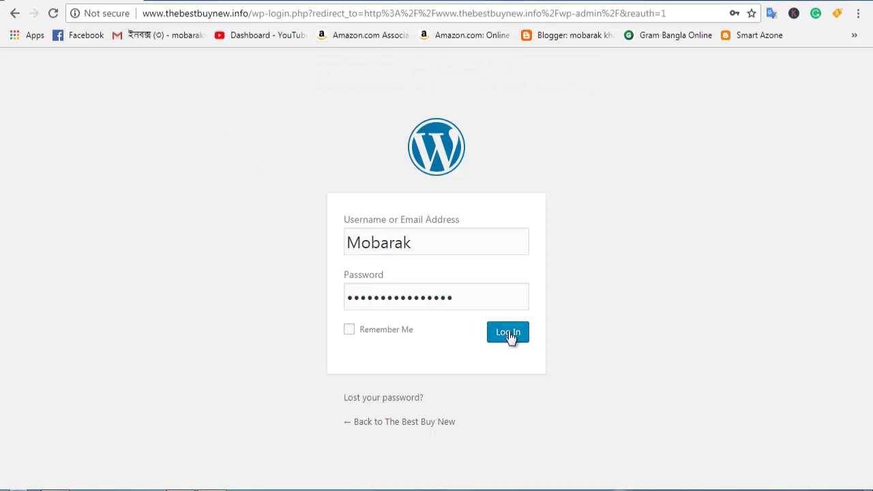
pyautogui.click(509, 333)
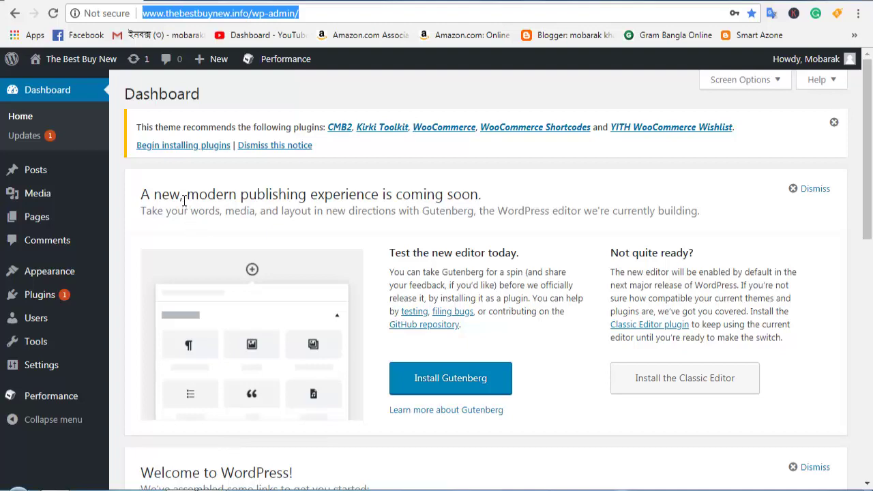
# Visit the live The Best Buy New site, reload it and examine the home page down to its footer.
pyautogui.moveTo(65, 64)
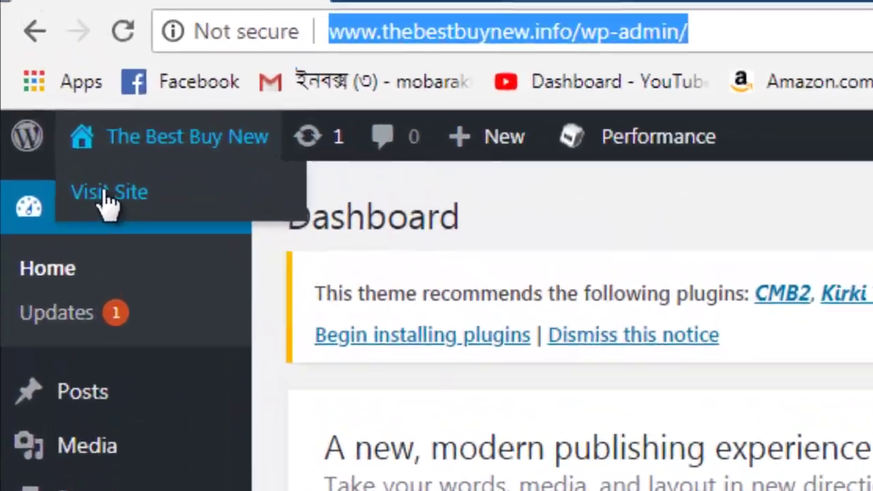
pyautogui.click(106, 194)
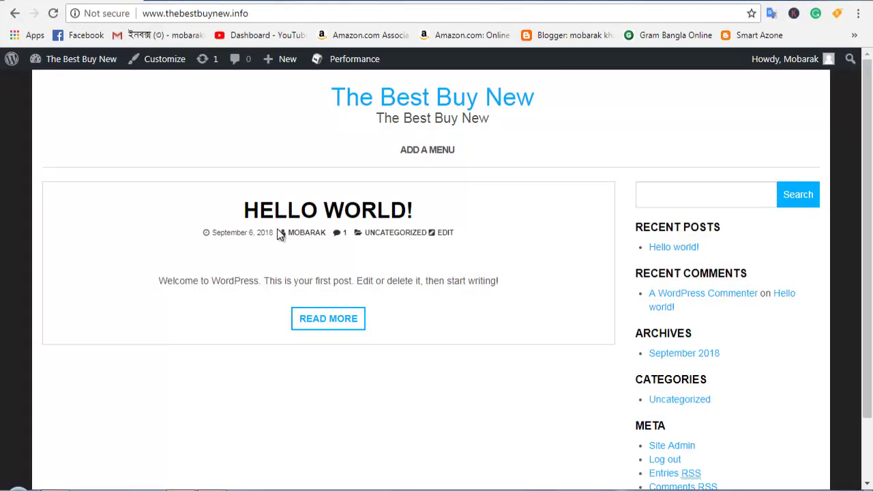
pyautogui.scroll(-1, 500, 303)
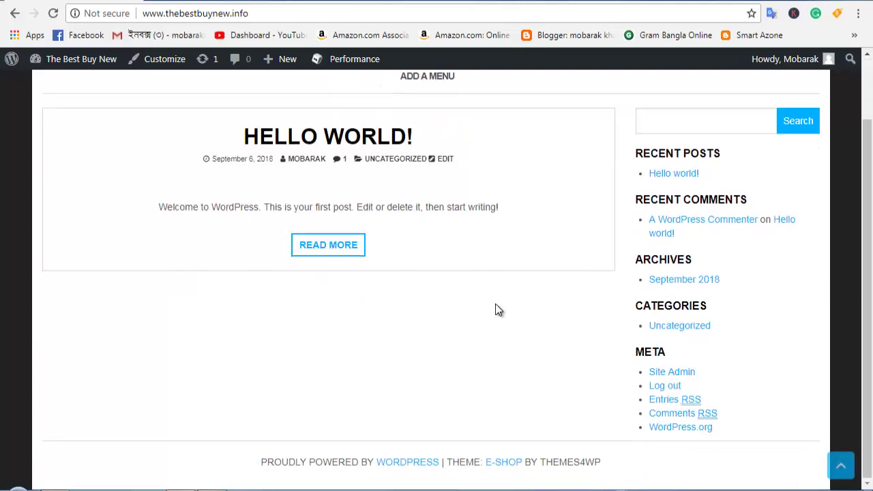
pyautogui.scroll(1, 494, 303)
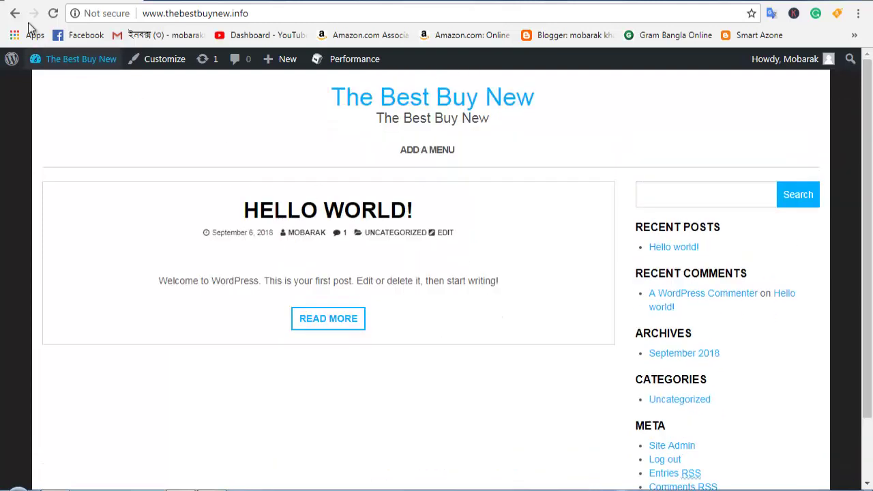
pyautogui.click(53, 13)
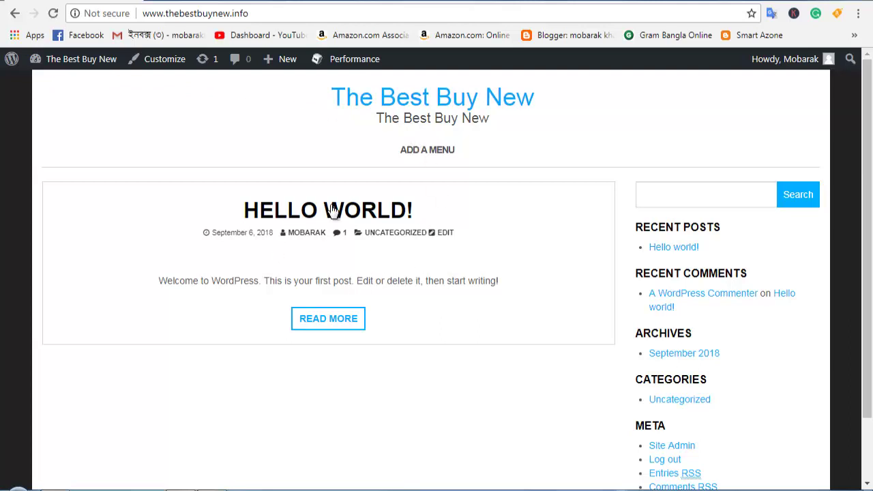
pyautogui.scroll(-1, 500, 308)
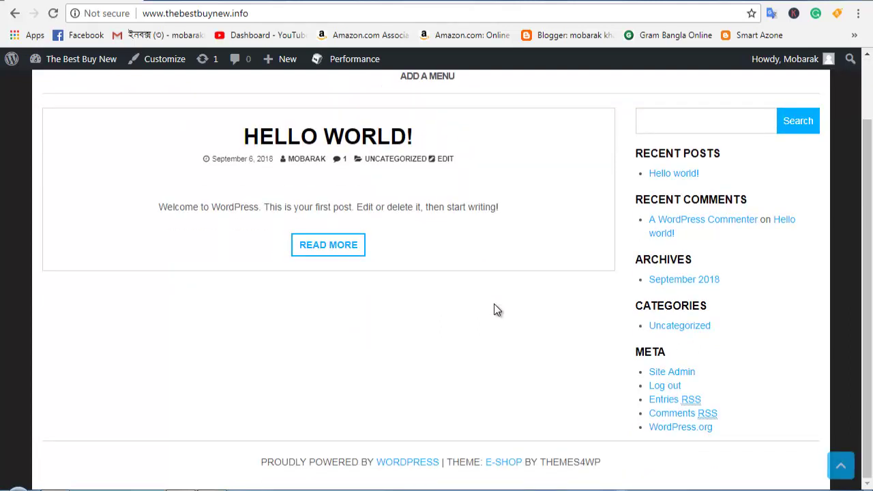
pyautogui.scroll(1, 495, 305)
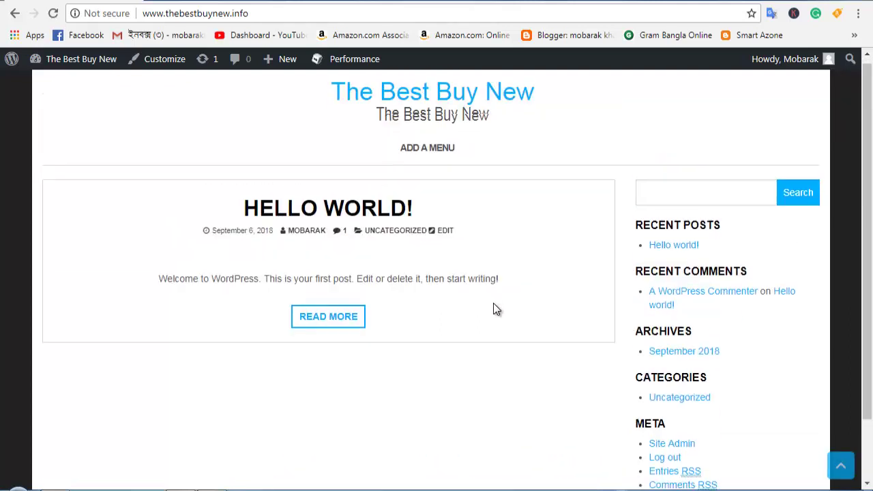
pyautogui.click(14, 13)
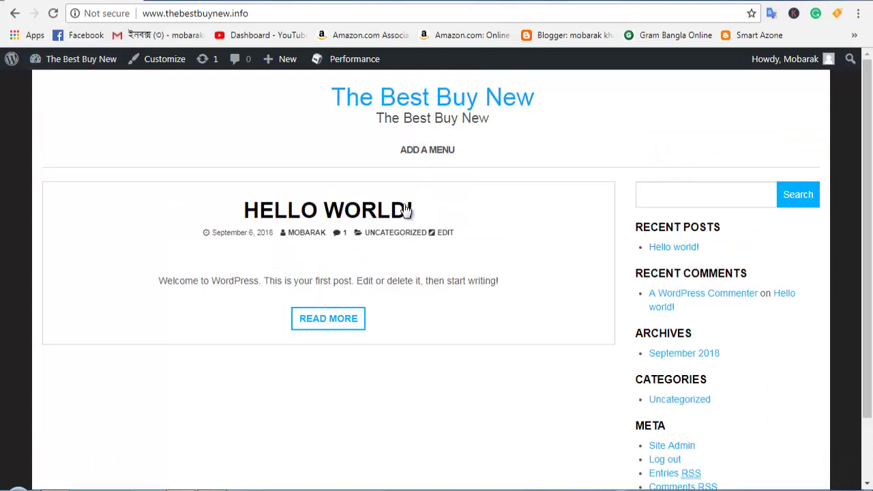
pyautogui.scroll(-1, 500, 305)
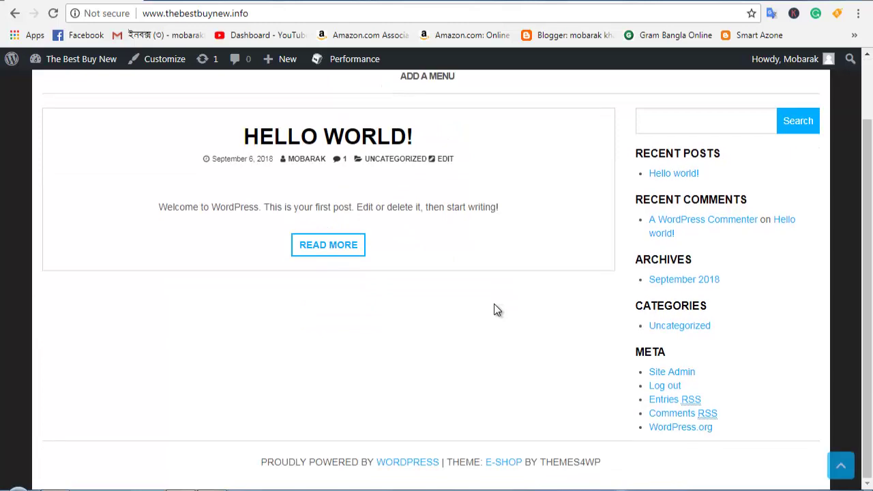
pyautogui.scroll(1, 494, 307)
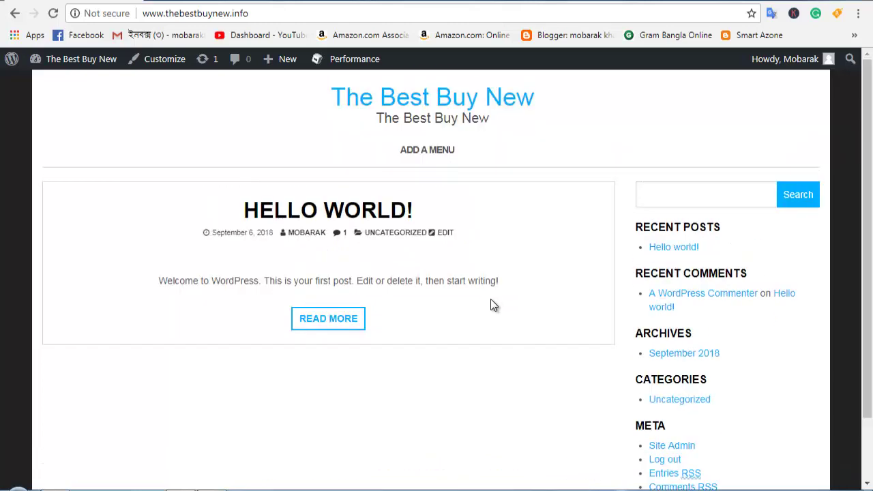
# Return to the WordPress dashboard and open the list of all posts.
pyautogui.click(15, 14)
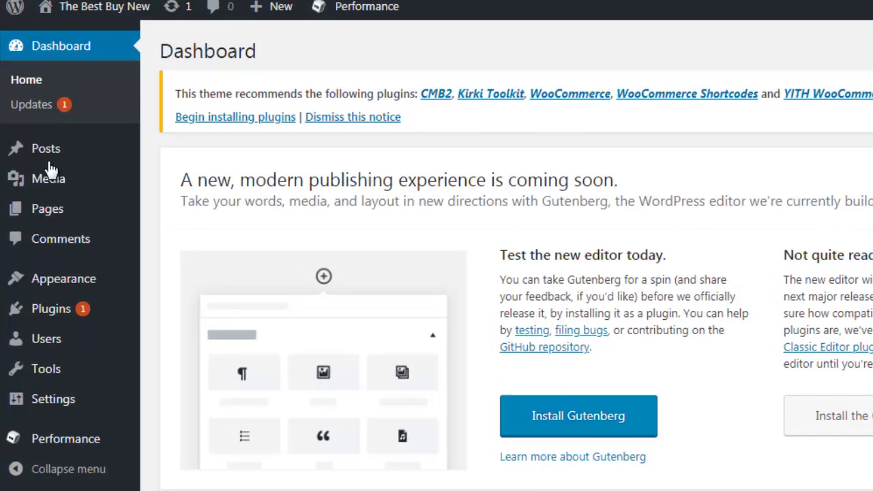
pyautogui.moveTo(19, 157)
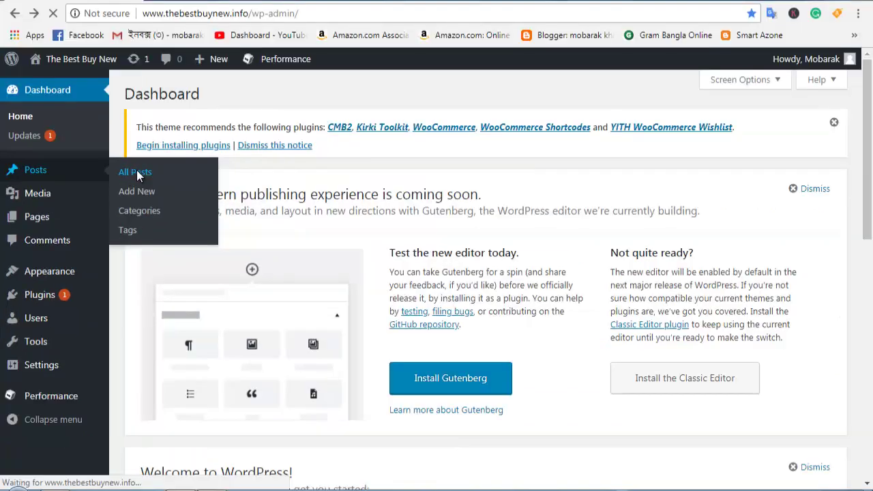
pyautogui.click(176, 154)
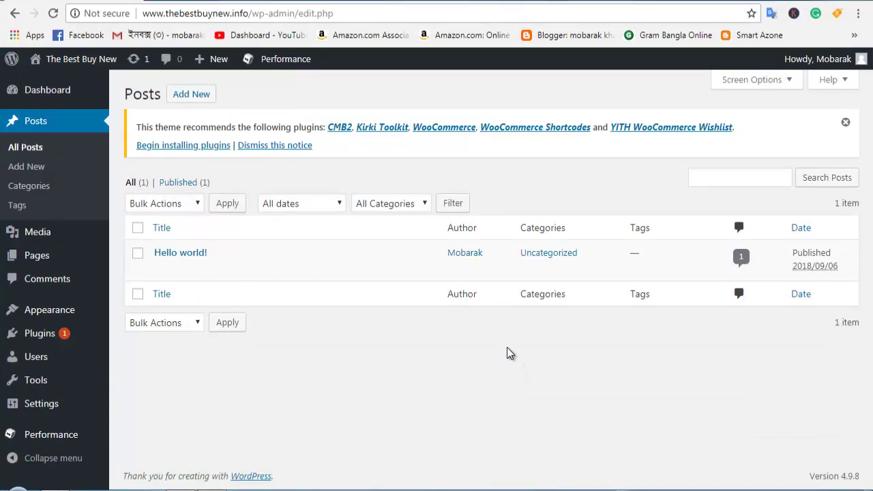
pyautogui.hotkey('alt', 'Left')
pyautogui.click(136, 172)
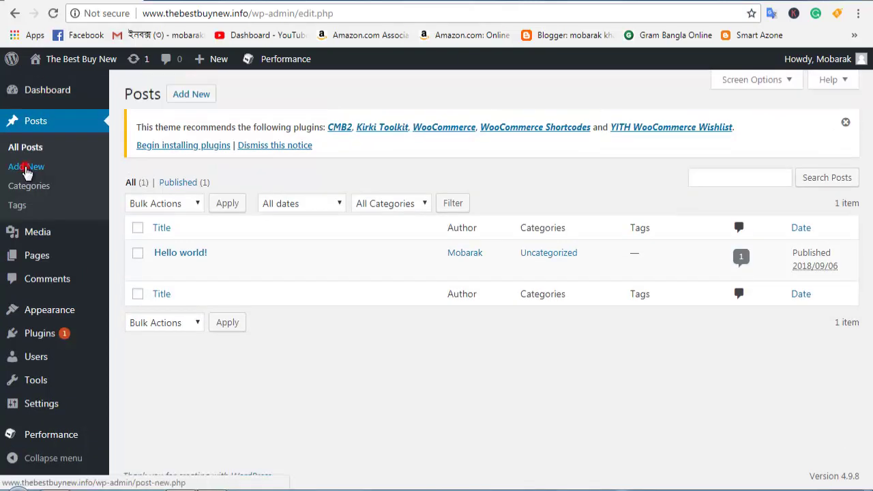
# Open a blank new post and examine the editor layout and its paragraph and heading style choices.
pyautogui.click(26, 170)
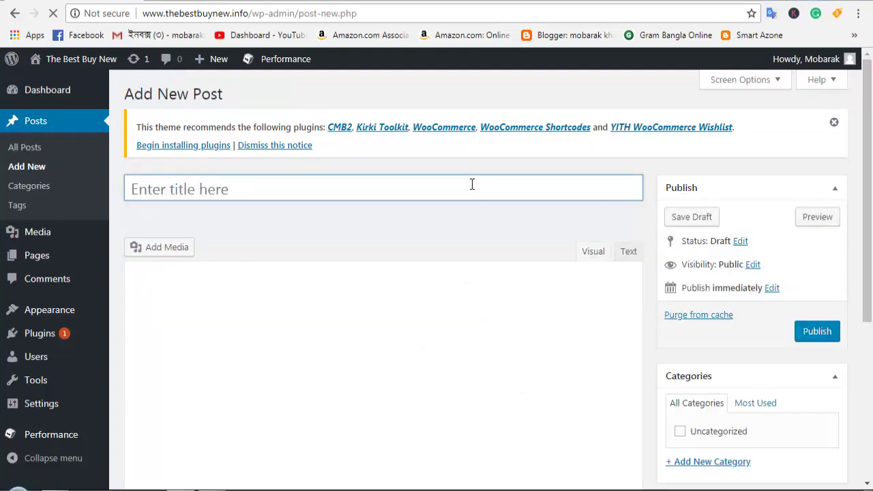
pyautogui.scroll(-4, 472, 184)
pyautogui.scroll(4, 472, 184)
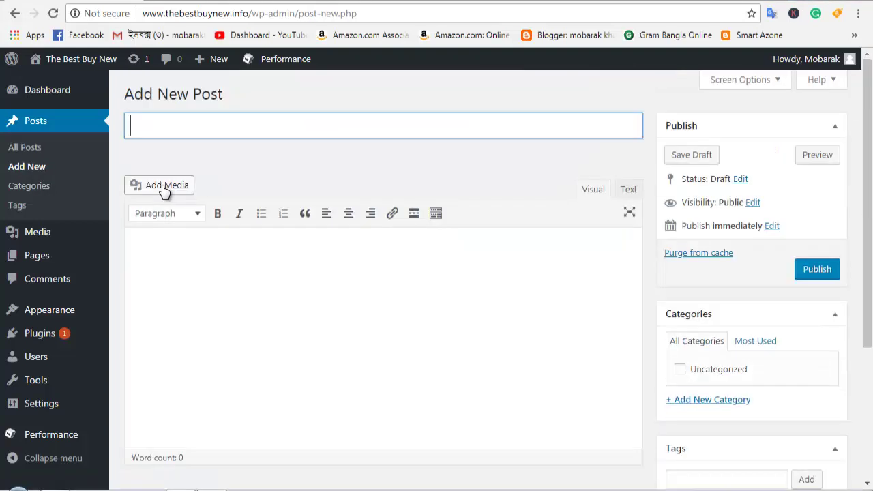
pyautogui.click(196, 214)
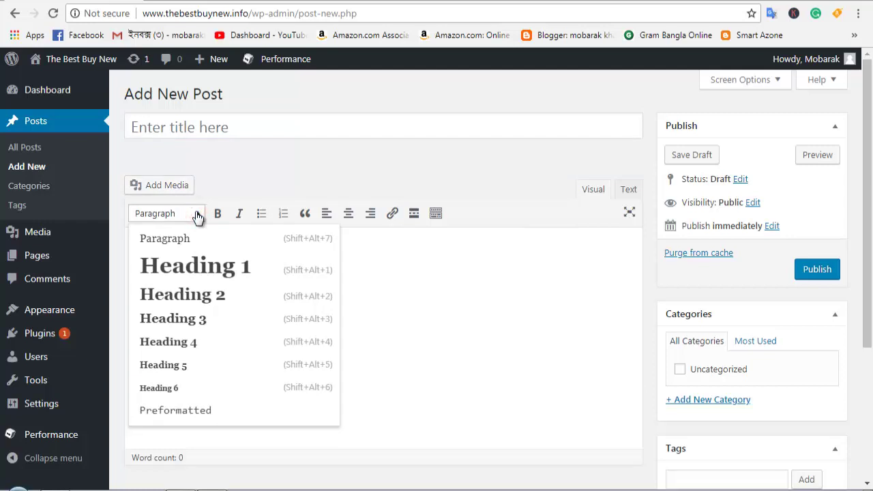
pyautogui.click(197, 214)
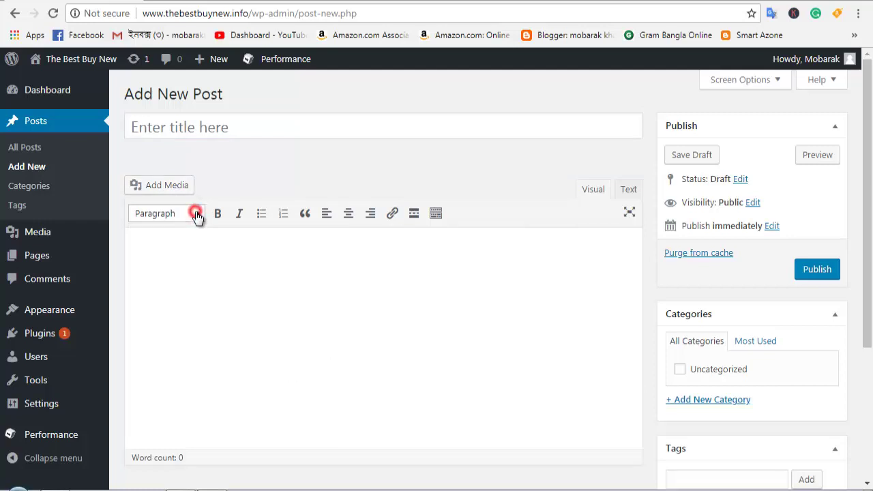
# View the paragraph style choices once more and switch the post editor to its Text mode.
pyautogui.click(196, 214)
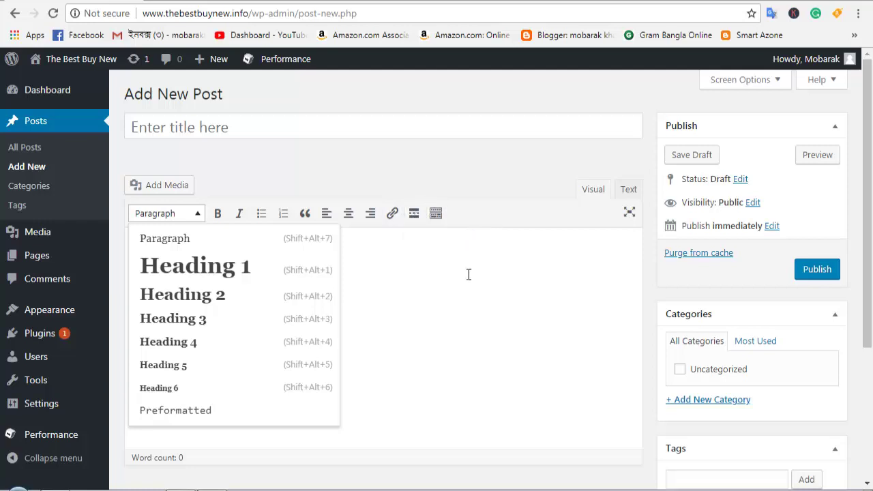
pyautogui.click(629, 189)
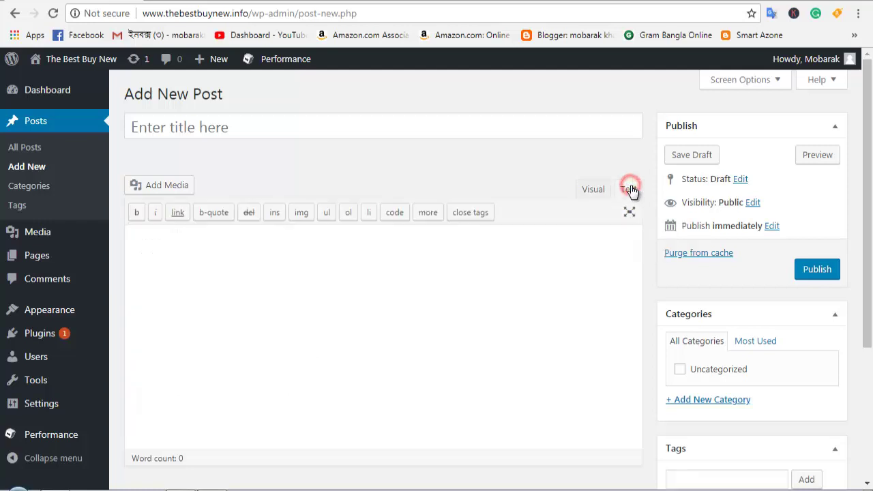
pyautogui.click(169, 236)
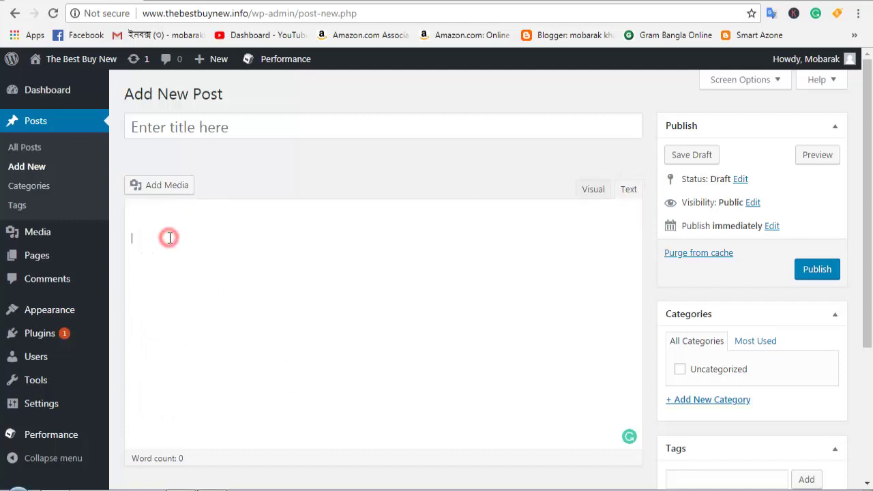
# Leave the unsaved post for the Categories page and close the recommended plugins notice there.
pyautogui.click(25, 191)
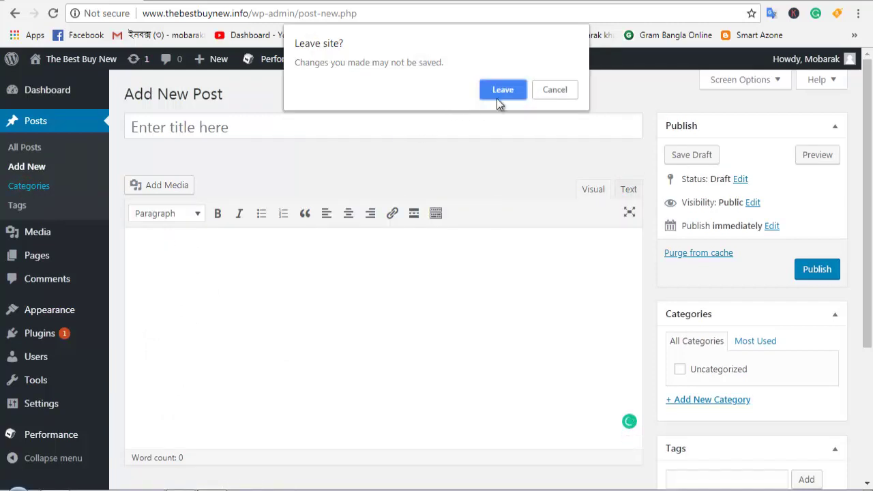
pyautogui.click(502, 89)
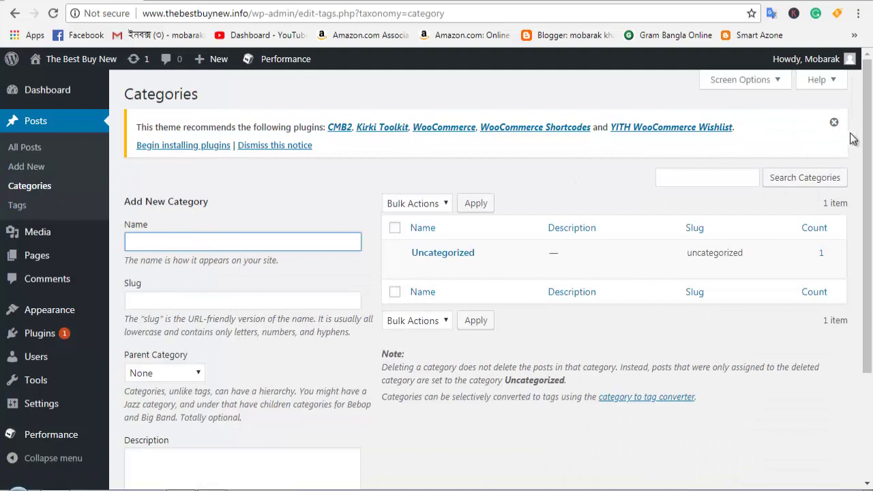
pyautogui.click(834, 123)
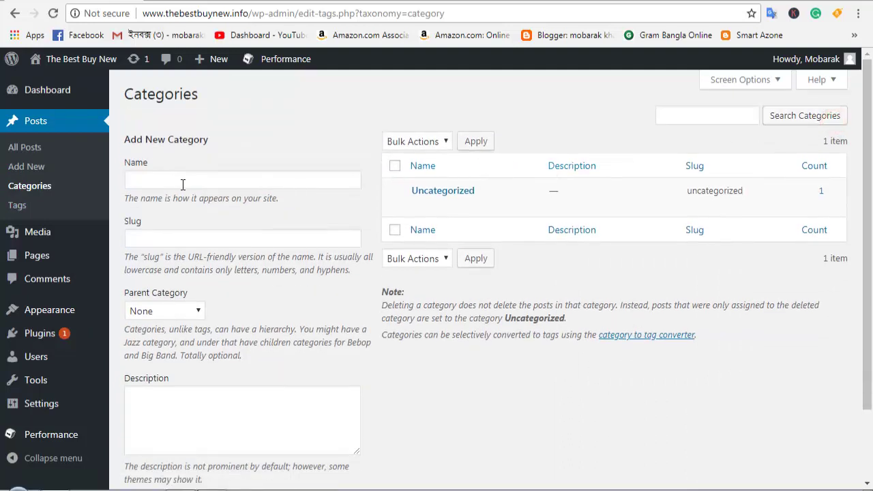
# Examine the Add New Category form, including its name and slug fields and the parent category choices.
pyautogui.click(187, 179)
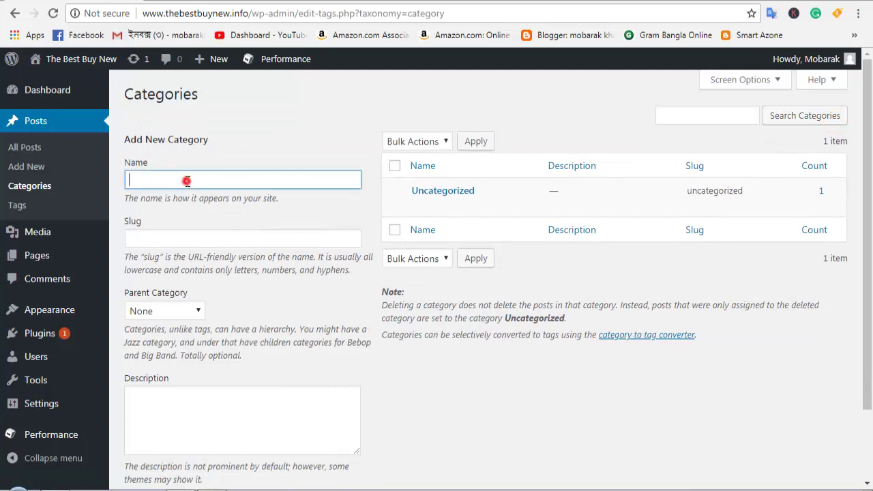
pyautogui.click(182, 180)
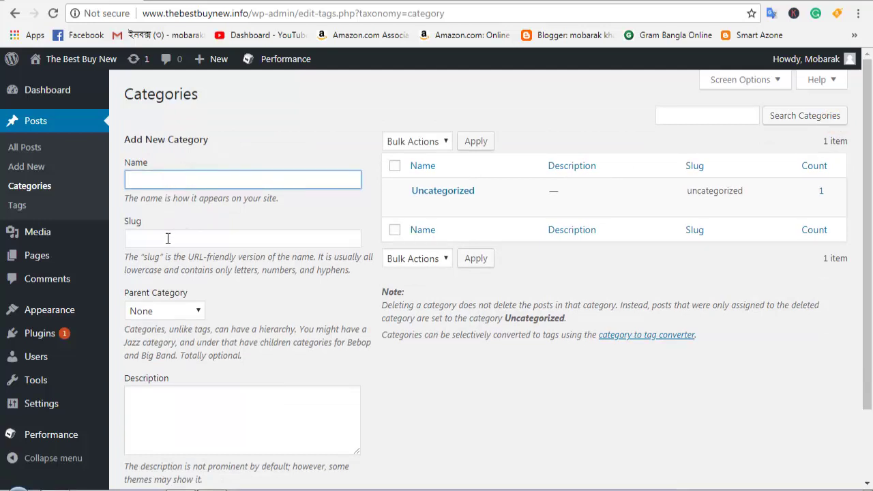
pyautogui.scroll(-2, 168, 239)
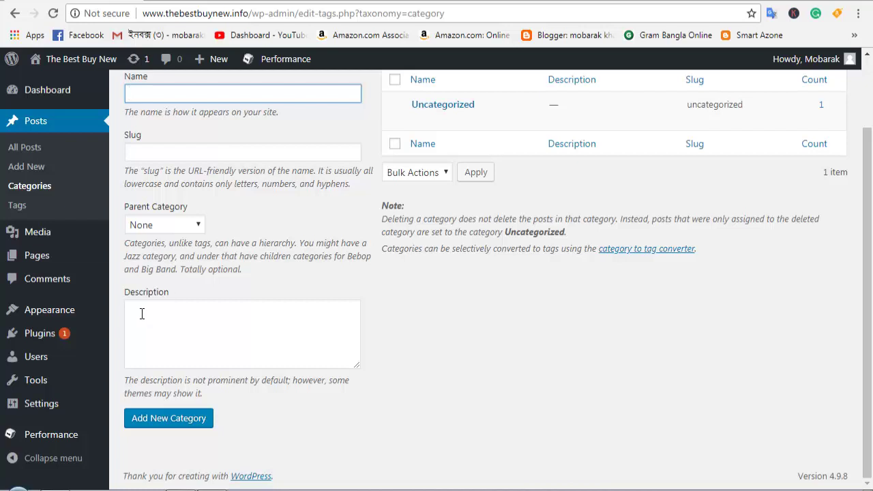
pyautogui.click(199, 225)
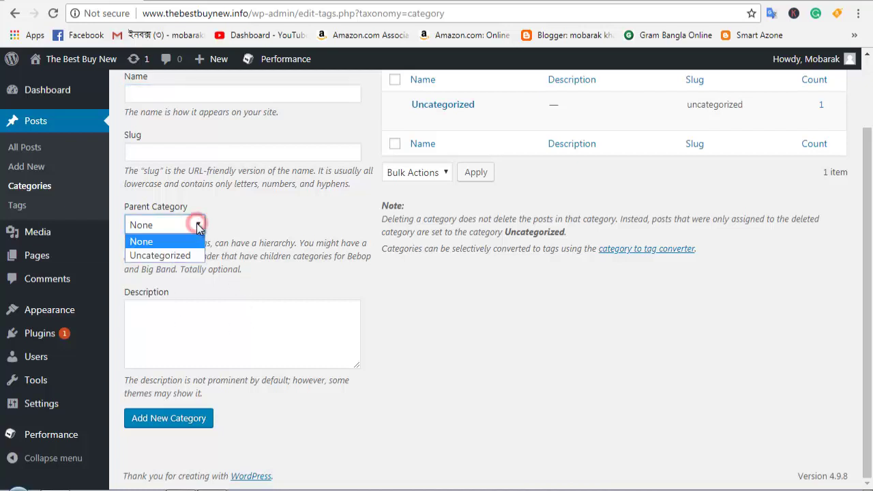
pyautogui.click(198, 226)
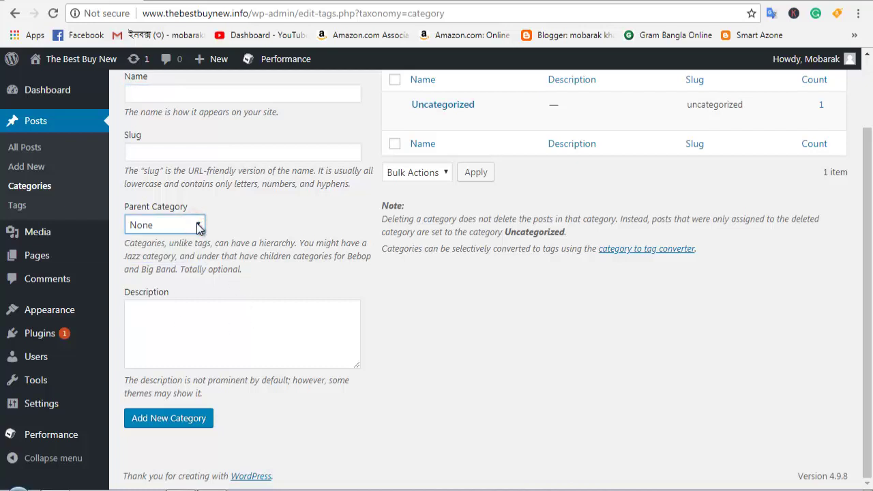
pyautogui.scroll(2, 339, 298)
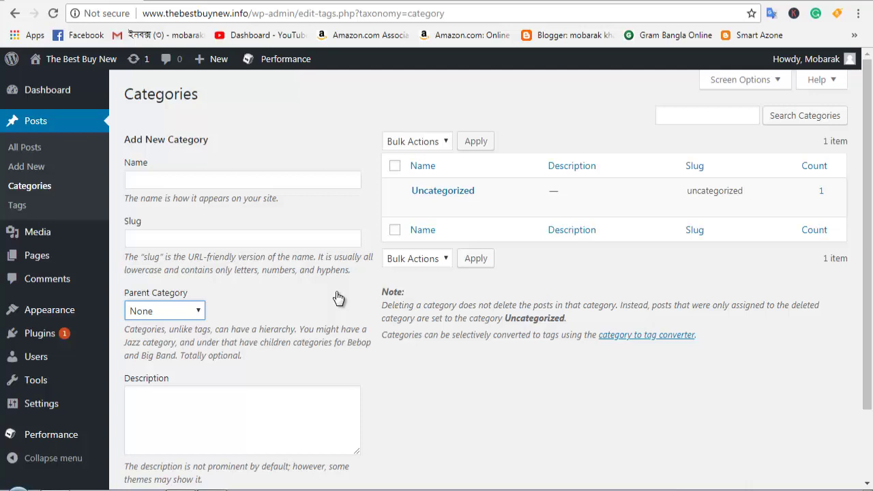
# Open the post Tags page and examine the Add New Tag form down to its end.
pyautogui.click(17, 206)
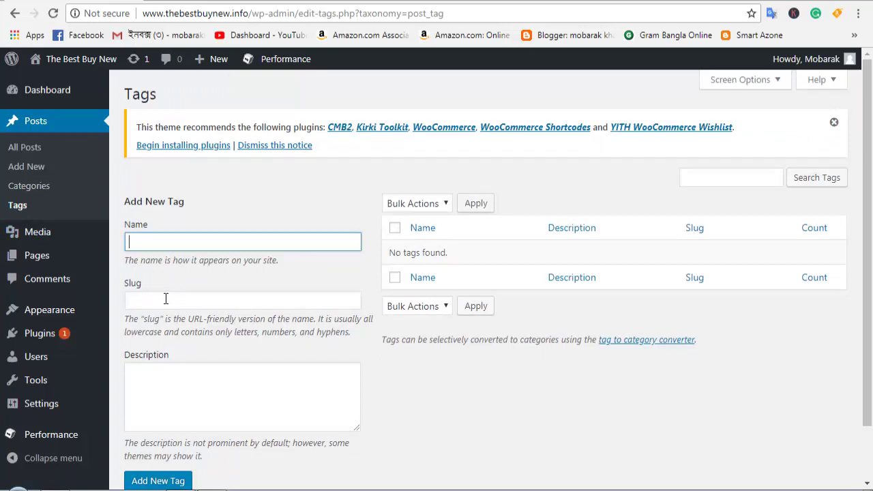
pyautogui.scroll(-2, 166, 298)
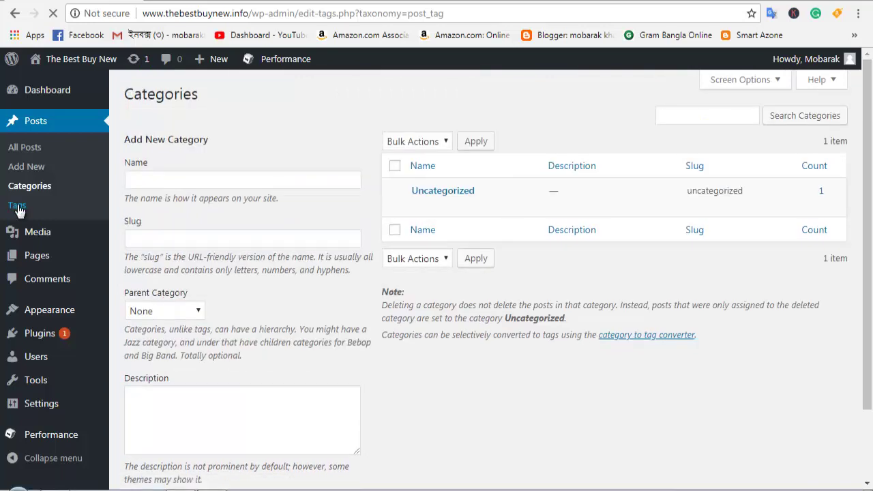
pyautogui.click(19, 208)
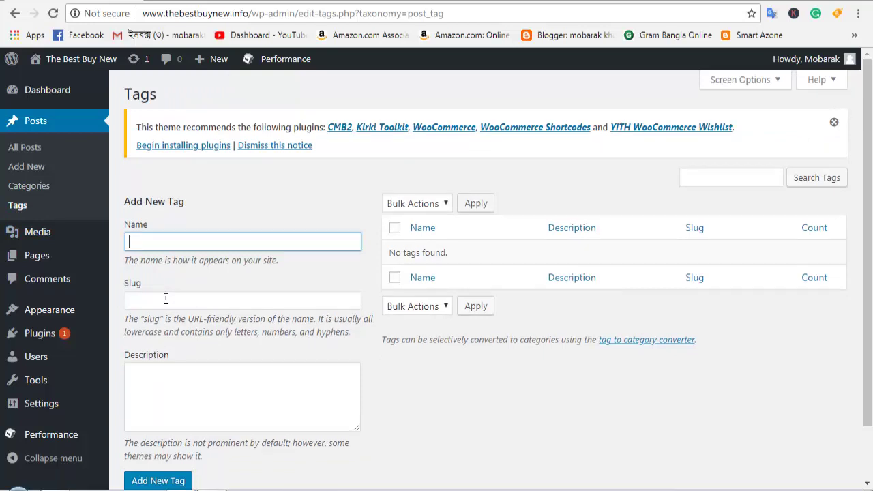
pyautogui.scroll(-1, 165, 298)
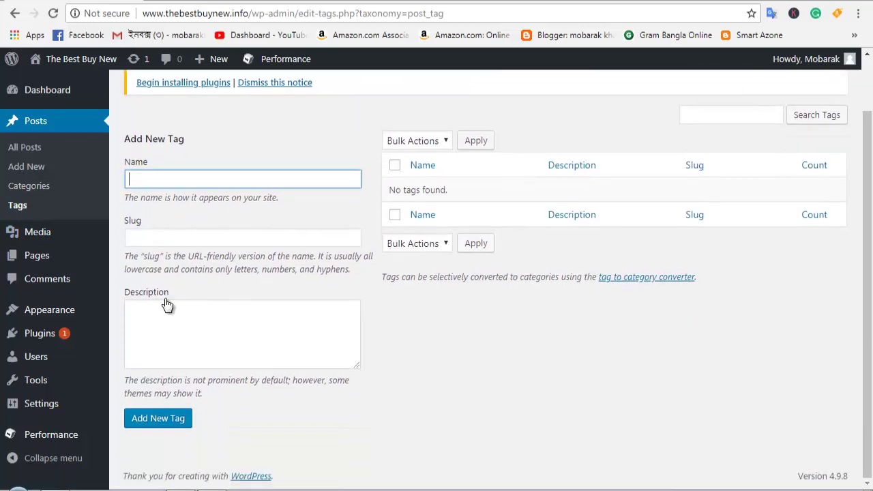
# Look through the Media section, the blank new page editor and the site's comments list.
pyautogui.click(34, 232)
pyautogui.click(23, 217)
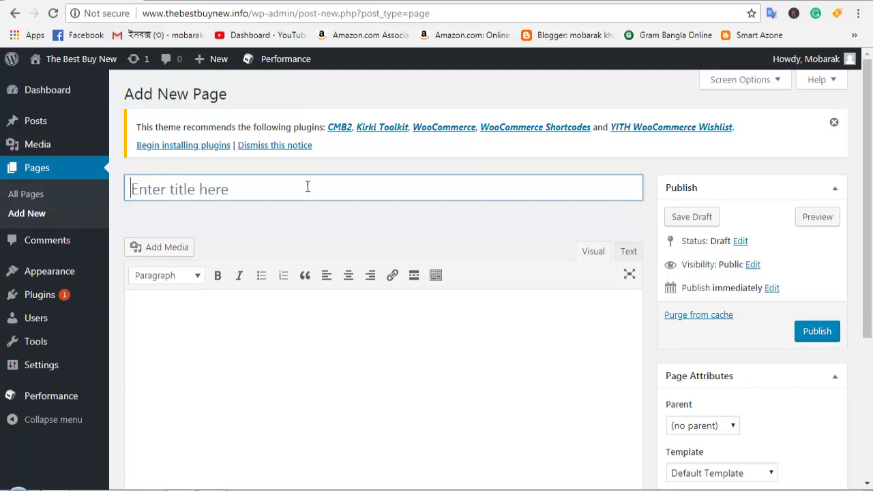
pyautogui.click(29, 242)
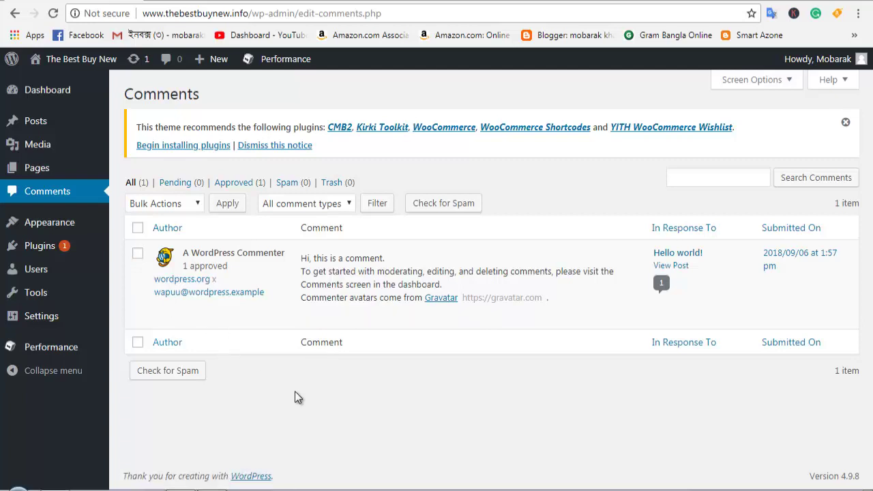
# Examine the installed themes and try opening the customizer for the active E-Shop theme.
pyautogui.moveTo(221, 276)
pyautogui.click(58, 225)
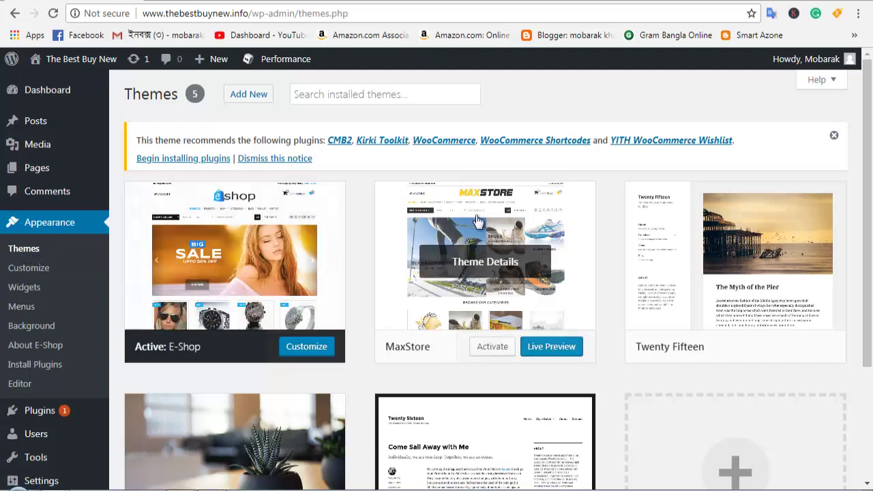
pyautogui.moveTo(722, 265)
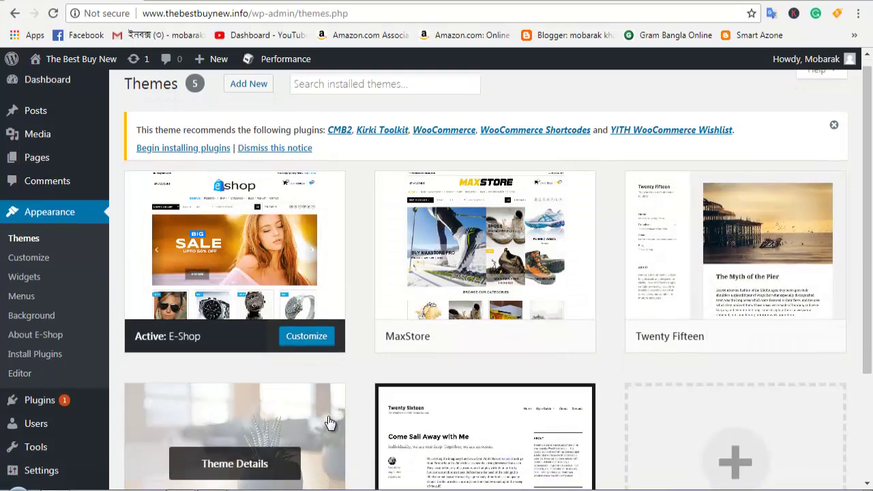
pyautogui.scroll(-2, 293, 417)
pyautogui.scroll(2, 659, 366)
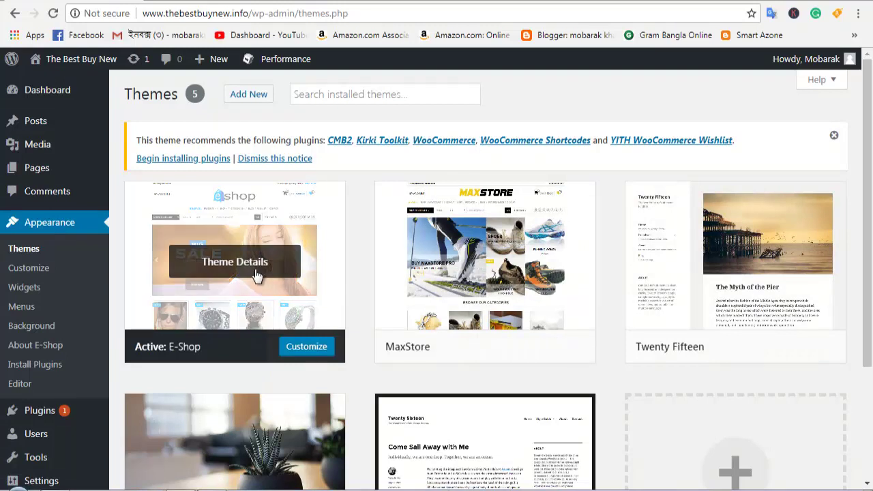
pyautogui.click(307, 347)
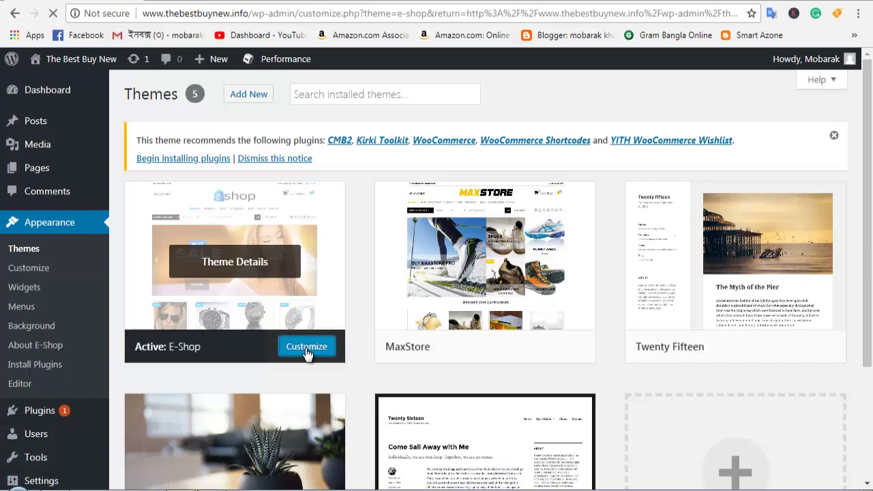
pyautogui.press('Escape')
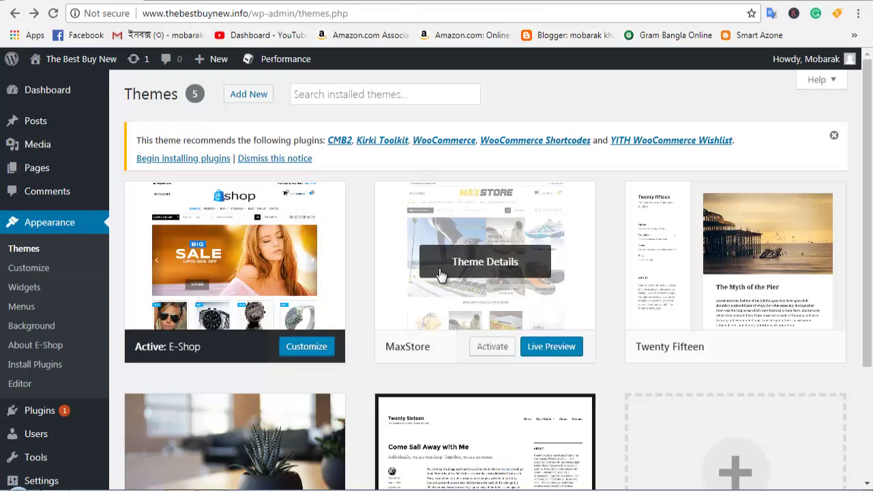
# Go from the installed themes and their search field to the Add Themes page and close its recommended plugins notice.
pyautogui.scroll(-1, 361, 149)
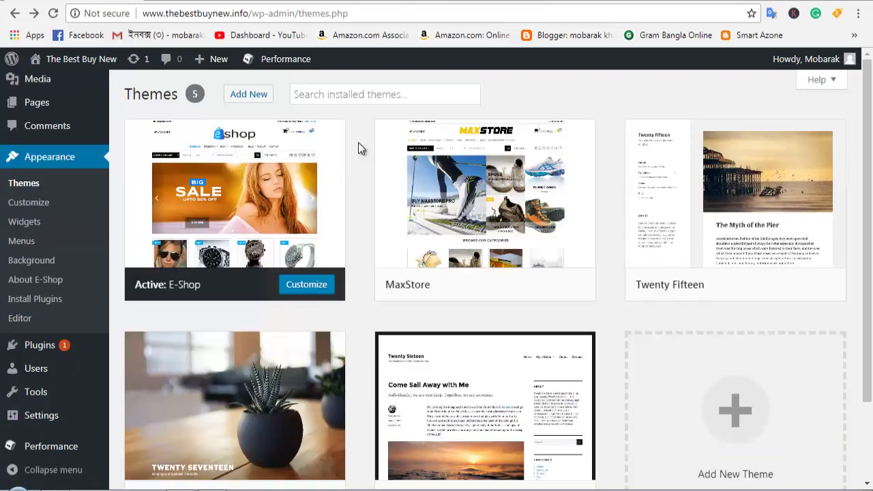
pyautogui.click(304, 95)
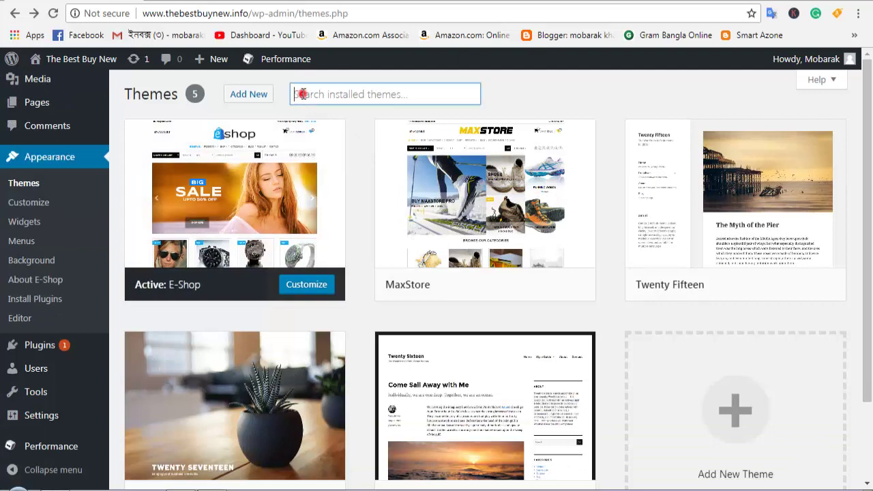
pyautogui.click(427, 96)
pyautogui.click(247, 93)
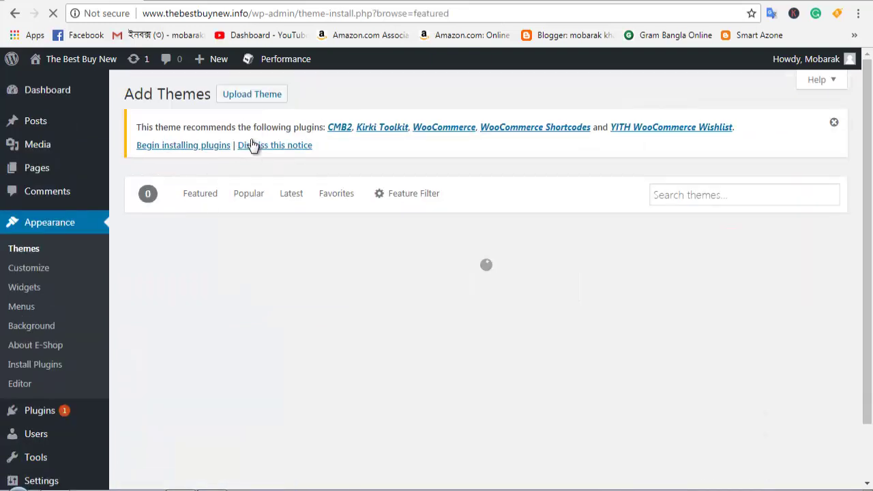
pyautogui.click(834, 123)
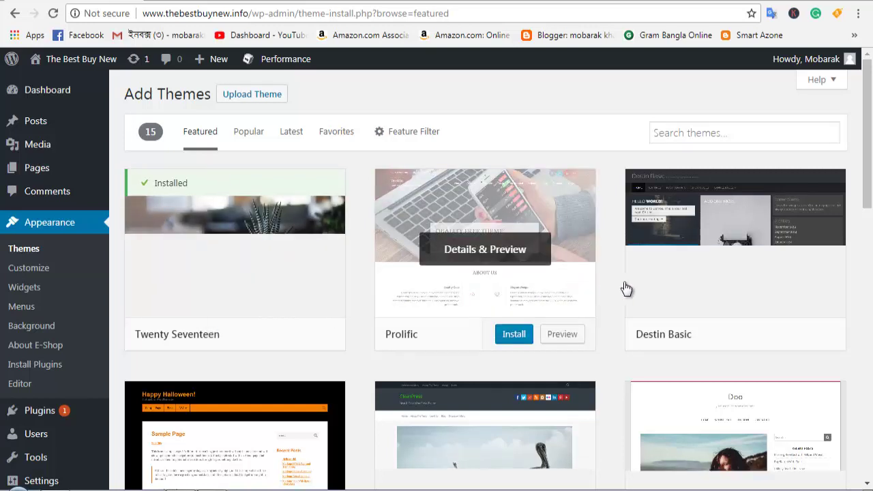
# Show the form for uploading a .zip theme and examine the featured themes with their activation and preview options.
pyautogui.click(252, 96)
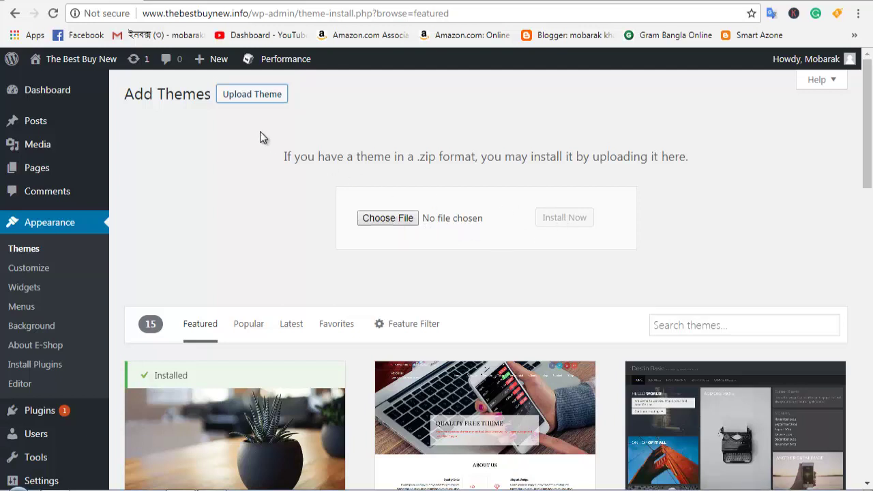
pyautogui.scroll(-4, 218, 198)
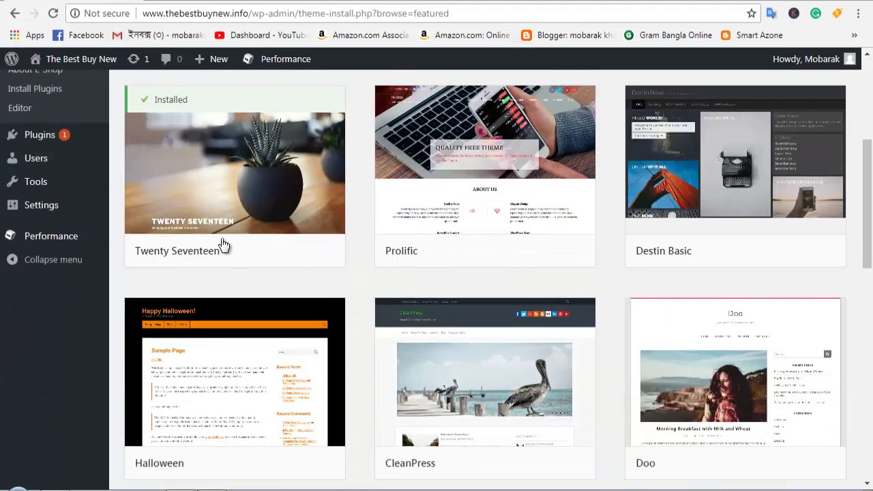
pyautogui.moveTo(224, 247)
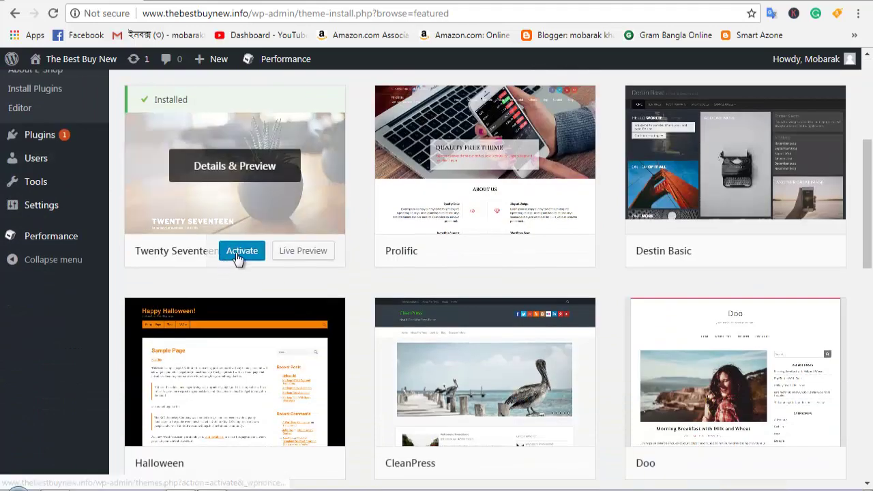
pyautogui.scroll(4, 240, 253)
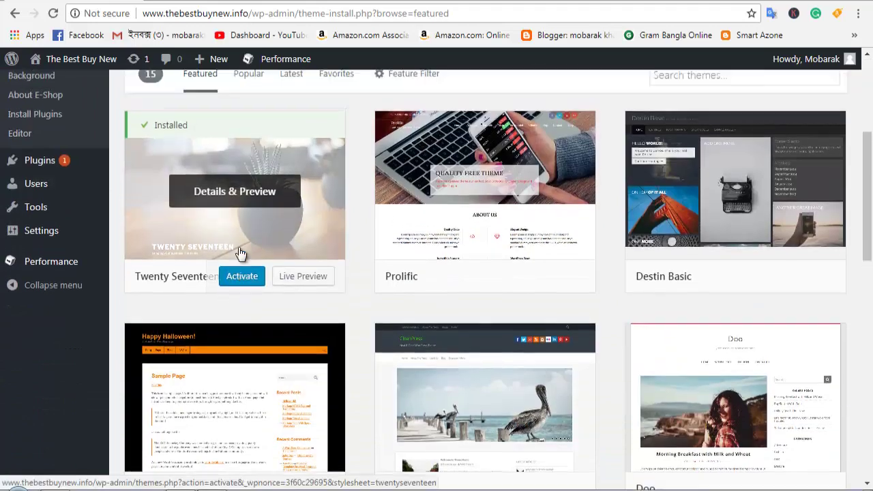
pyautogui.scroll(-1, 59, 250)
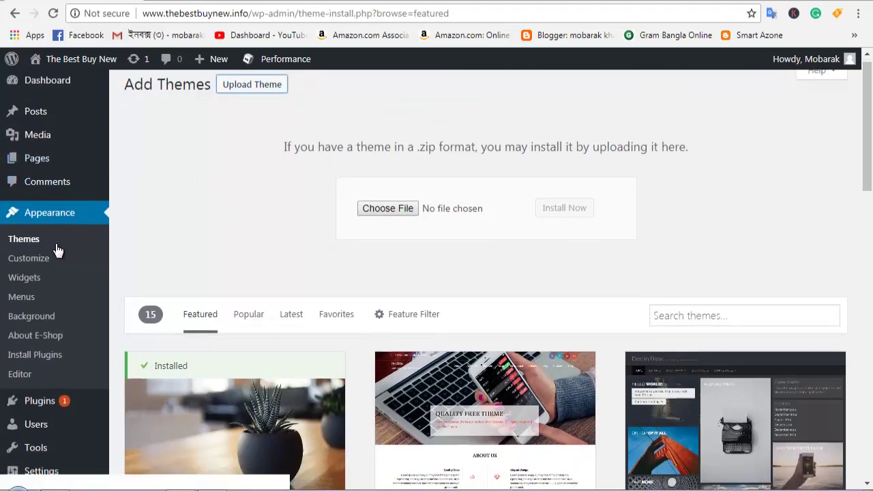
# Check the site in the theme customizer, leave it without changes and open the list of installed plugins.
pyautogui.click(28, 200)
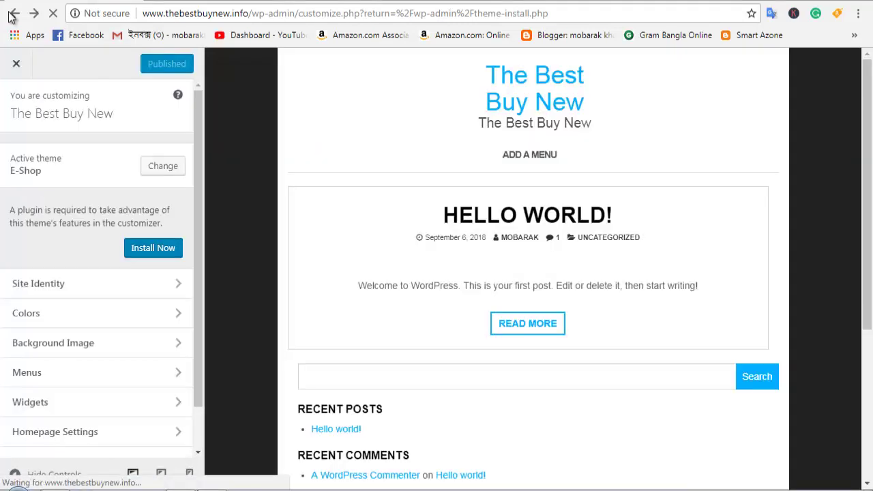
pyautogui.click(14, 13)
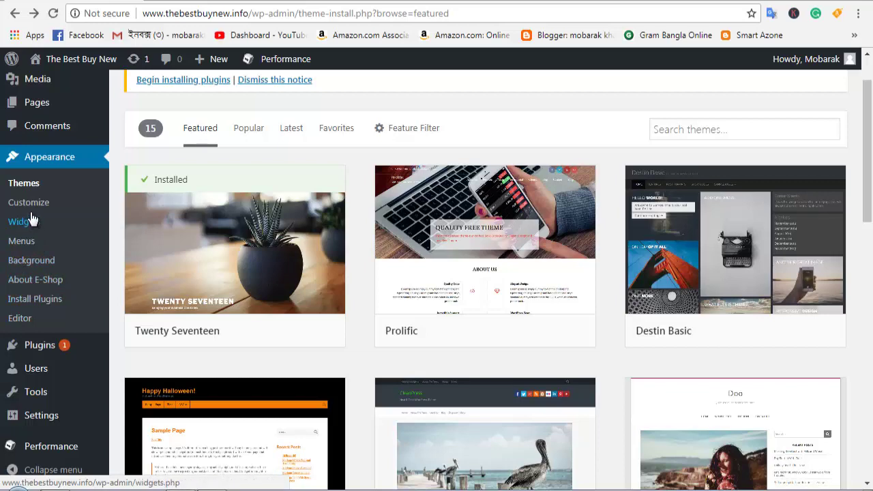
pyautogui.click(40, 345)
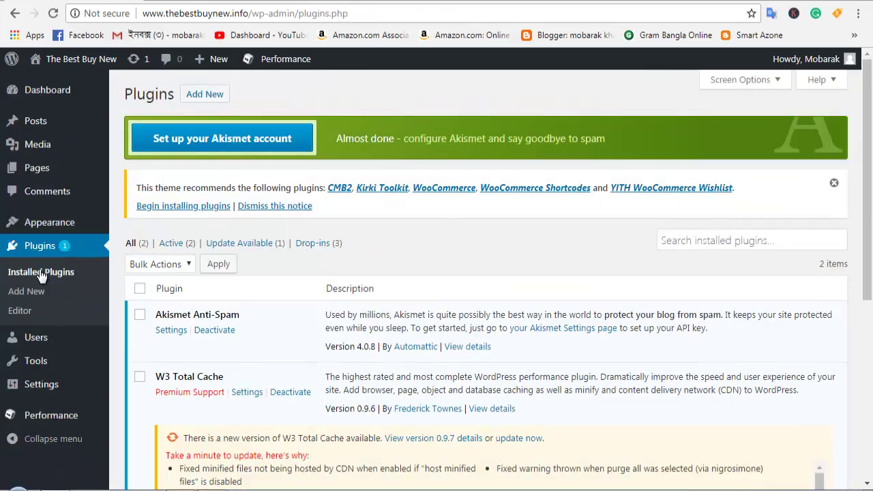
# Close the recommended plugins notice and examine the installed plugins, including the W3 Total Cache update notes.
pyautogui.click(835, 183)
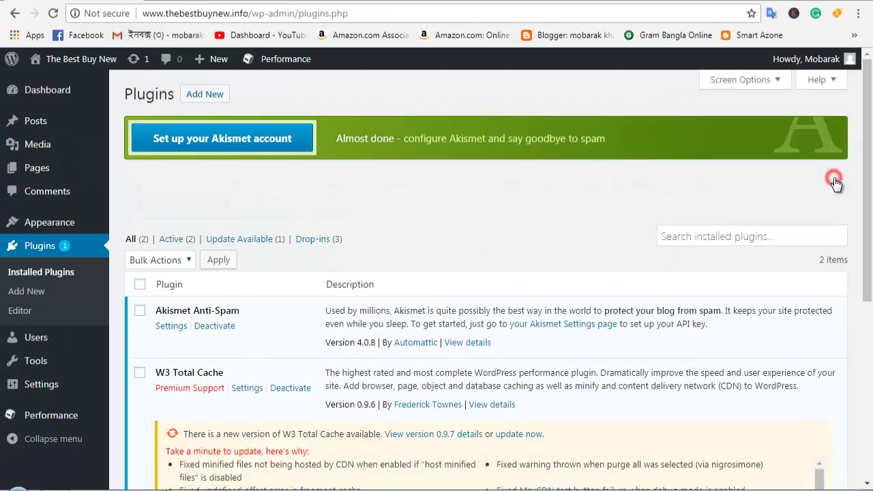
pyautogui.scroll(-4, 650, 194)
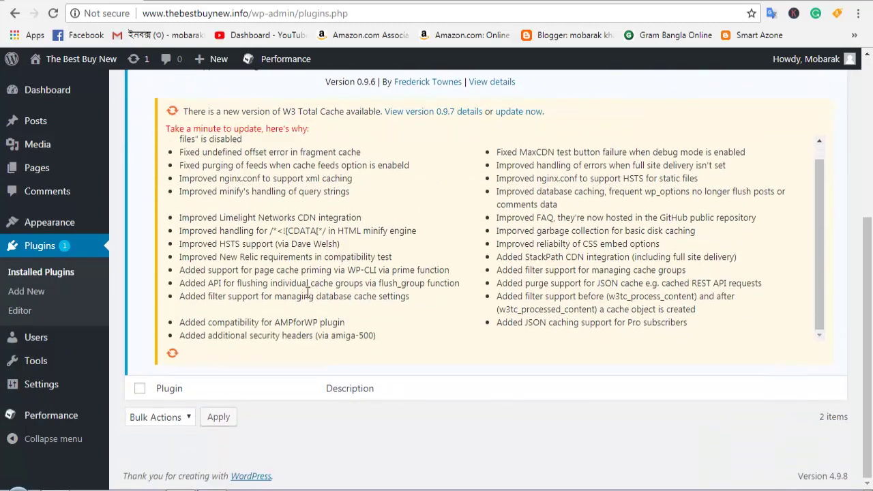
pyautogui.scroll(1, 308, 293)
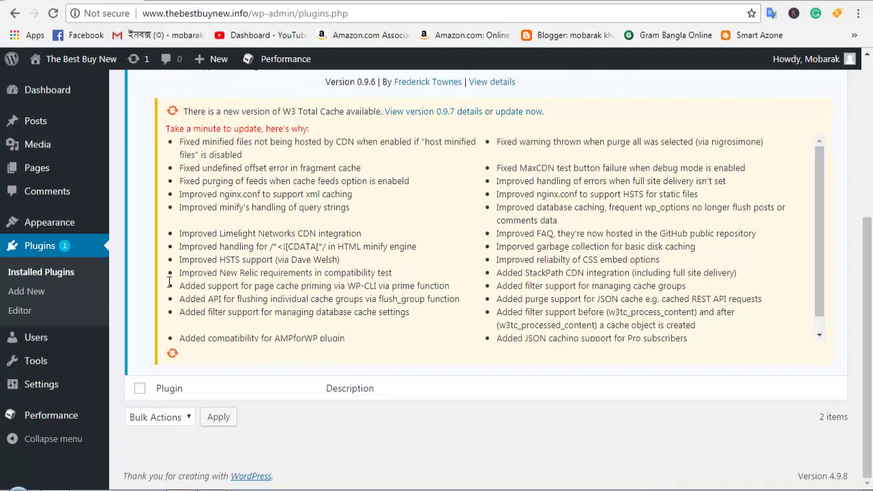
# Go to the Add Plugins page and examine its upload option, the featured plugins and the popular tags.
pyautogui.click(27, 292)
pyautogui.scroll(4, 191, 171)
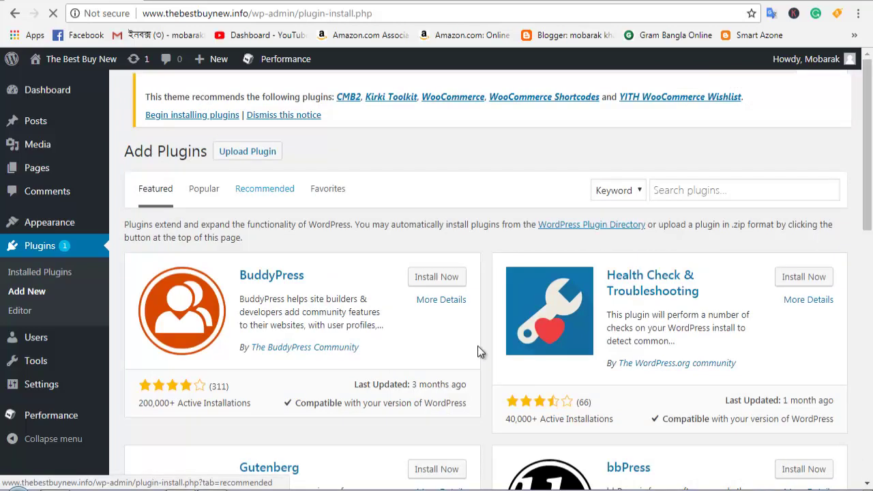
pyautogui.scroll(-9, 478, 346)
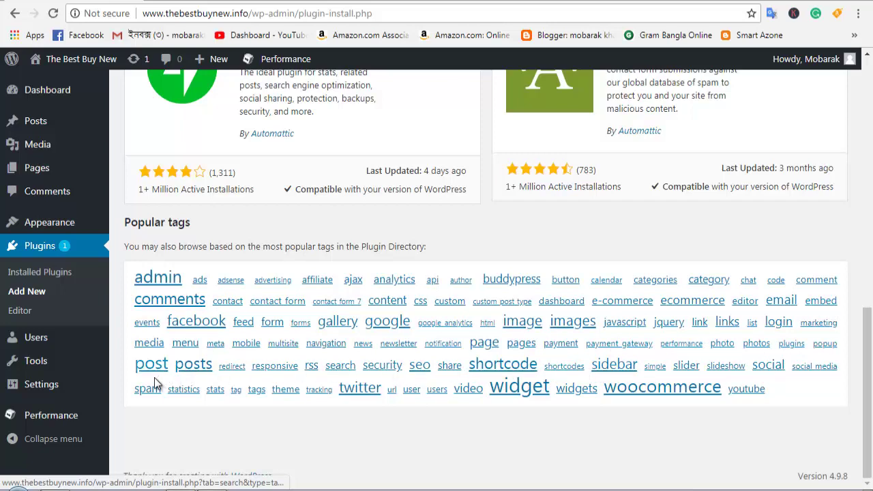
pyautogui.scroll(10, 542, 329)
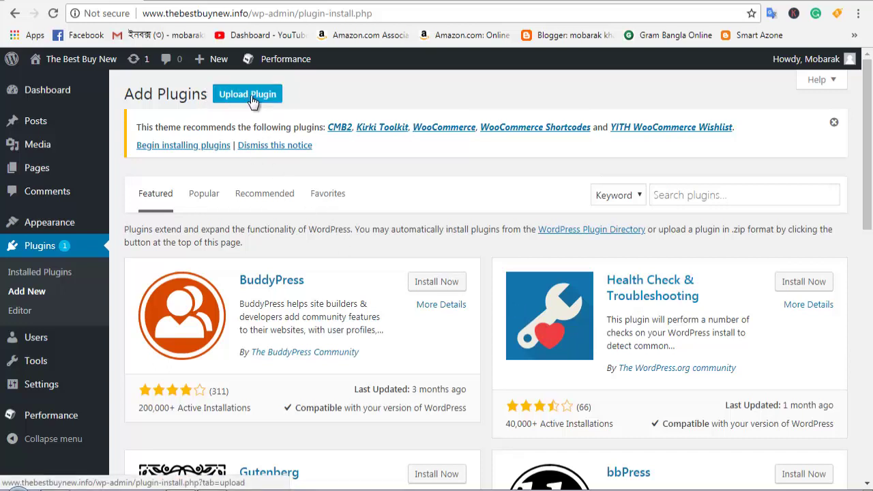
pyautogui.scroll(-15, 482, 353)
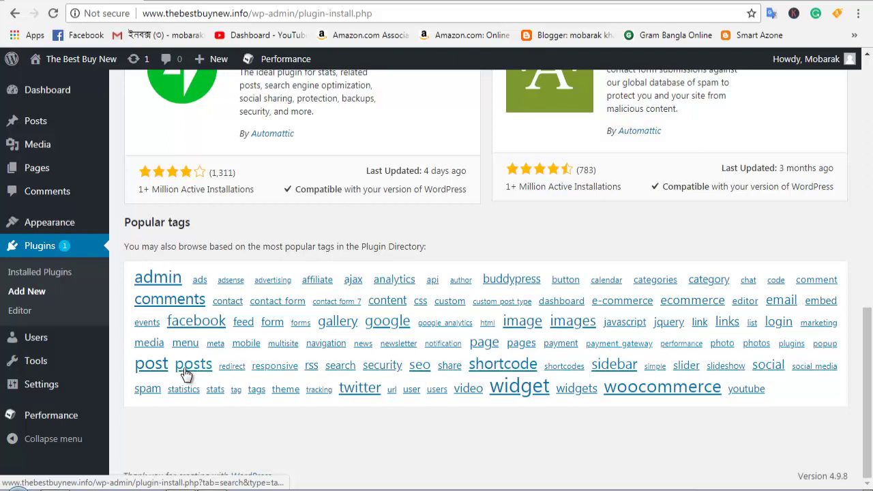
pyautogui.scroll(6, 546, 335)
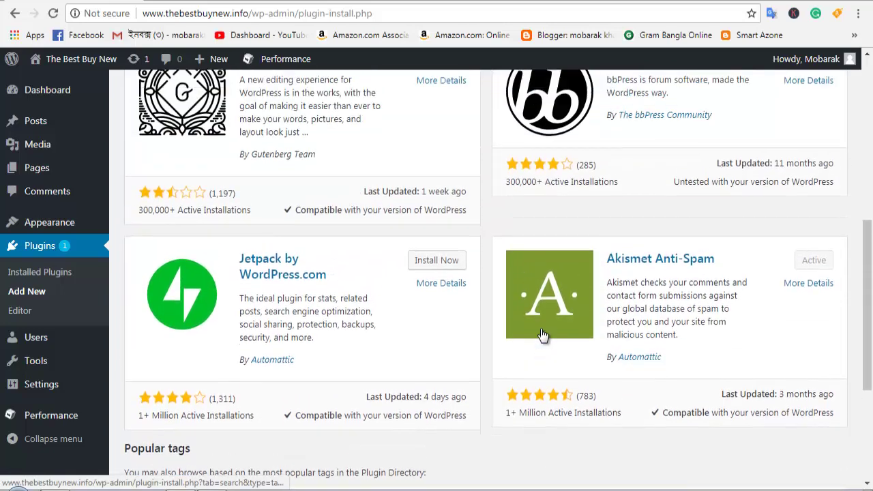
pyautogui.scroll(4, 541, 328)
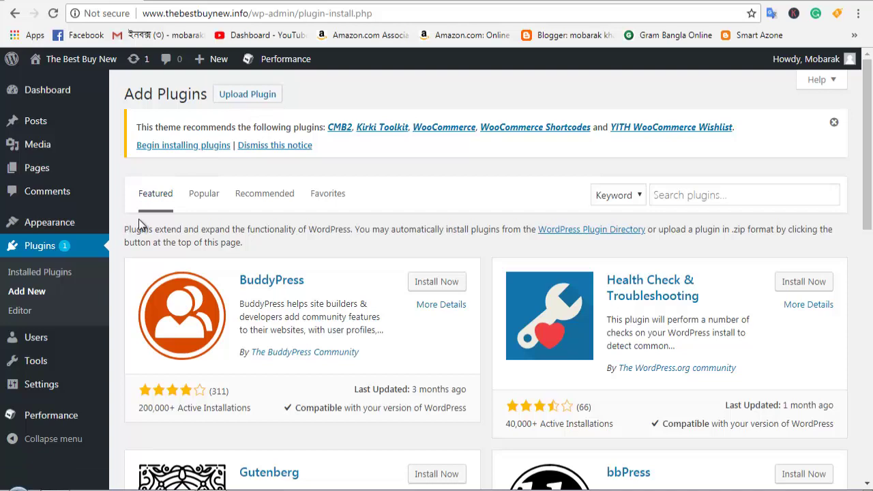
pyautogui.scroll(-2, 139, 219)
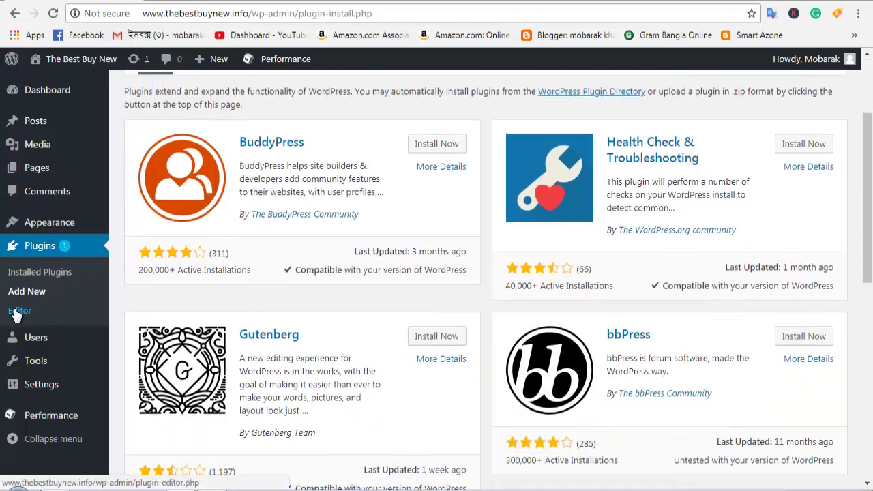
pyautogui.scroll(-1, 17, 314)
pyautogui.scroll(-2, 27, 321)
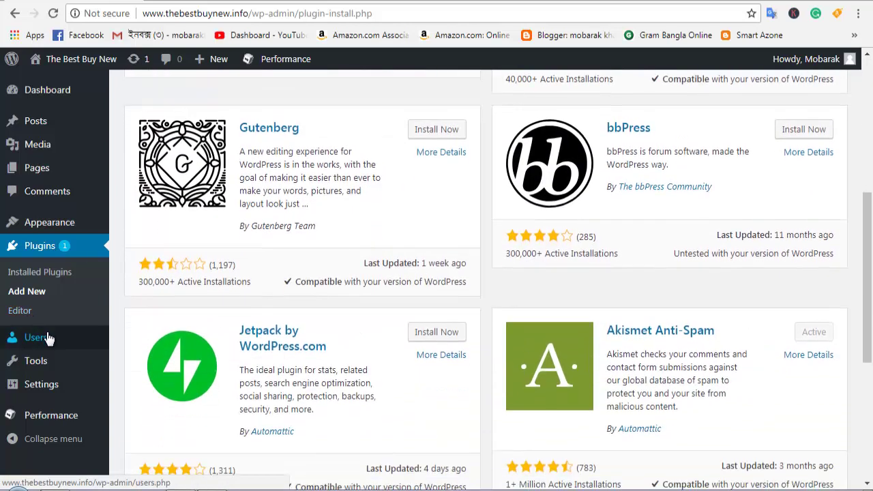
# Show the list of all users, and go on through the Tools section to the General Settings.
pyautogui.moveTo(43, 341)
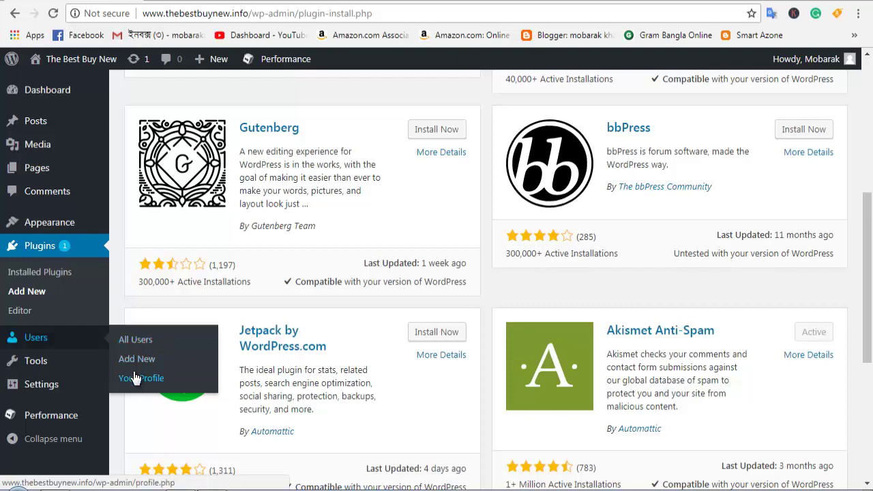
pyautogui.click(138, 347)
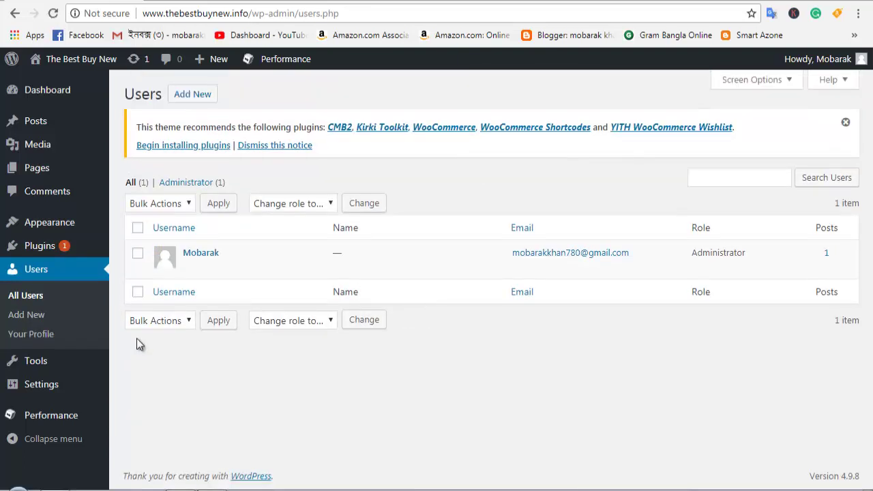
pyautogui.click(36, 361)
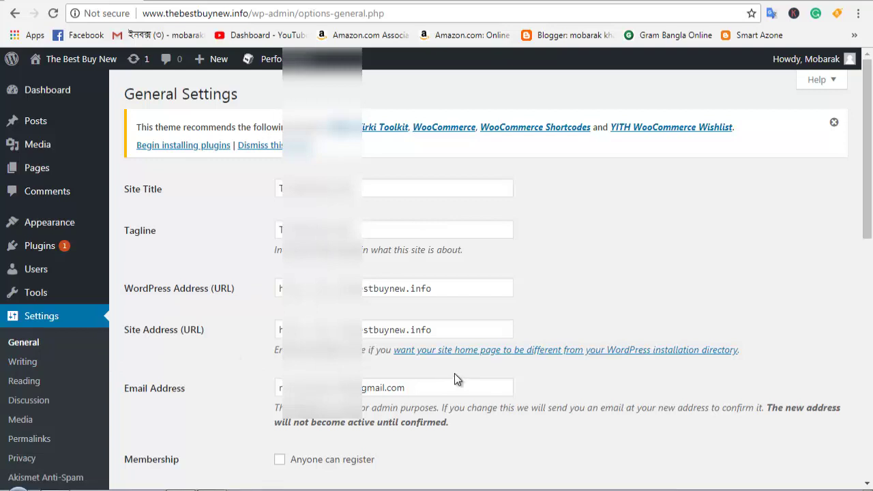
# Examine the General Settings, from membership, language and timezone to the date format, time format and week start options.
pyautogui.scroll(-5, 455, 374)
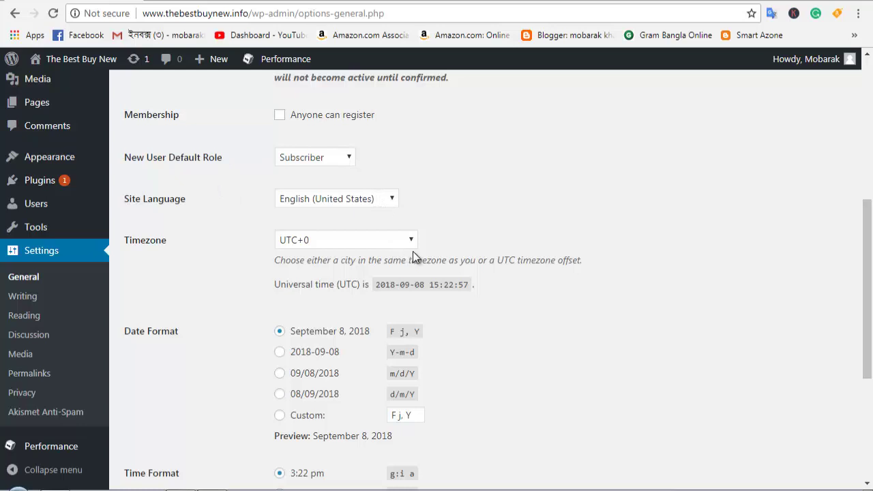
pyautogui.scroll(-1, 487, 337)
pyautogui.scroll(-3, 486, 337)
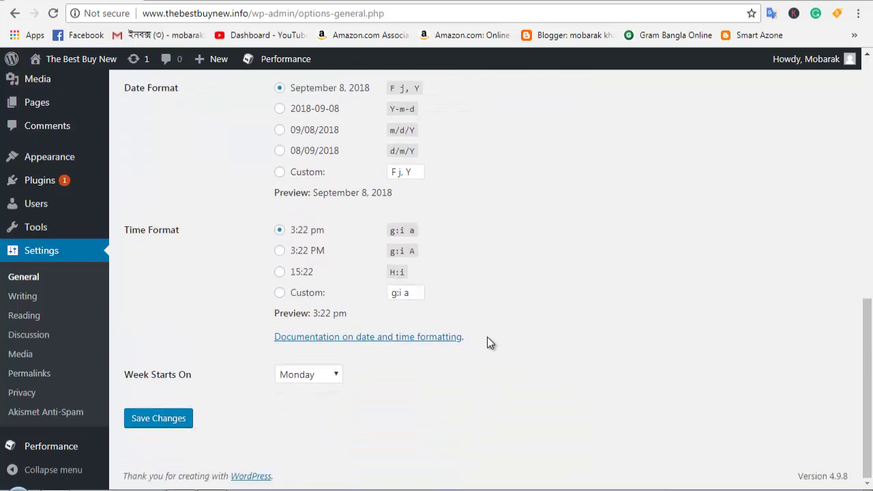
pyautogui.scroll(1, 487, 337)
pyautogui.scroll(-1, 487, 337)
pyautogui.scroll(9, 487, 337)
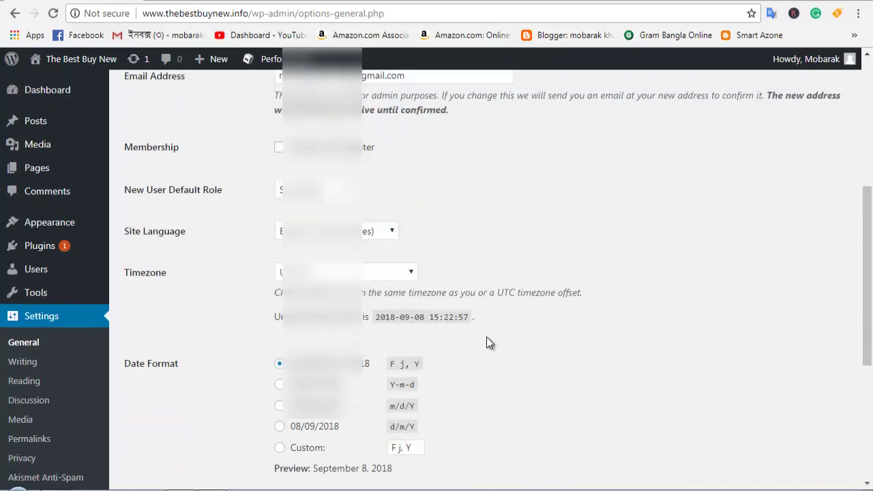
# Return to the dashboard home and review the options offered under Media, Plugins and Appearance.
pyautogui.click(54, 91)
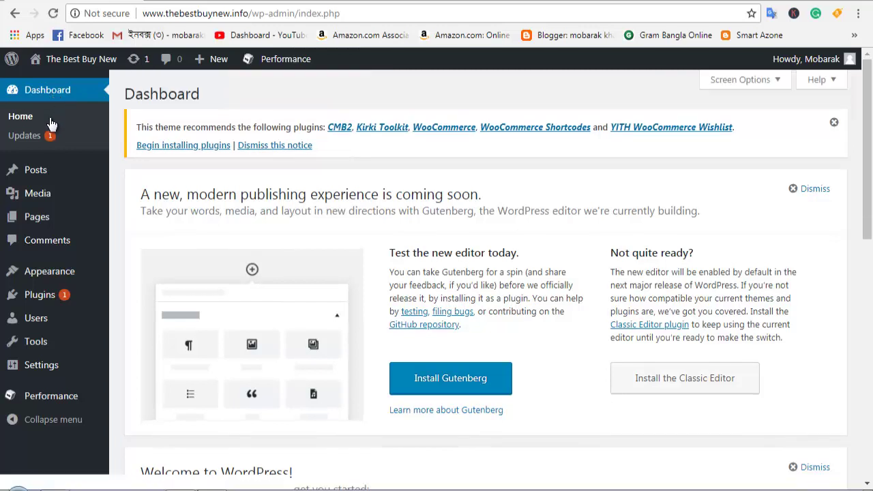
pyautogui.moveTo(66, 193)
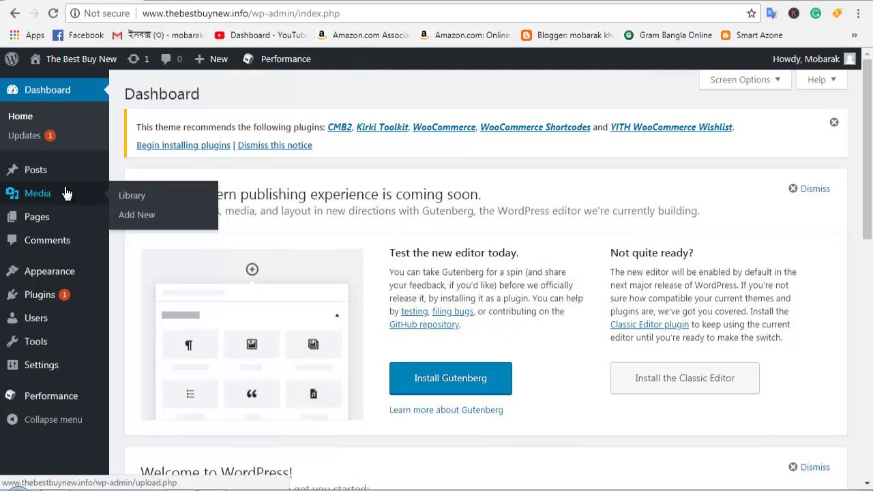
pyautogui.moveTo(47, 295)
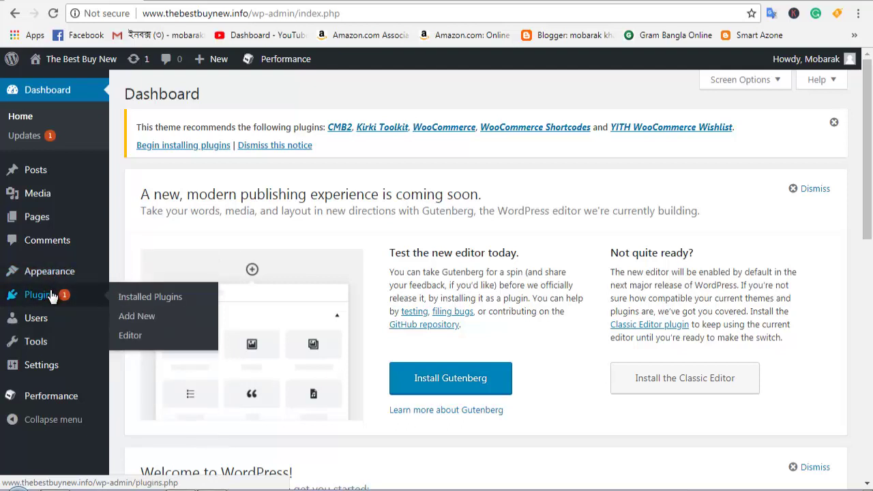
pyautogui.moveTo(55, 278)
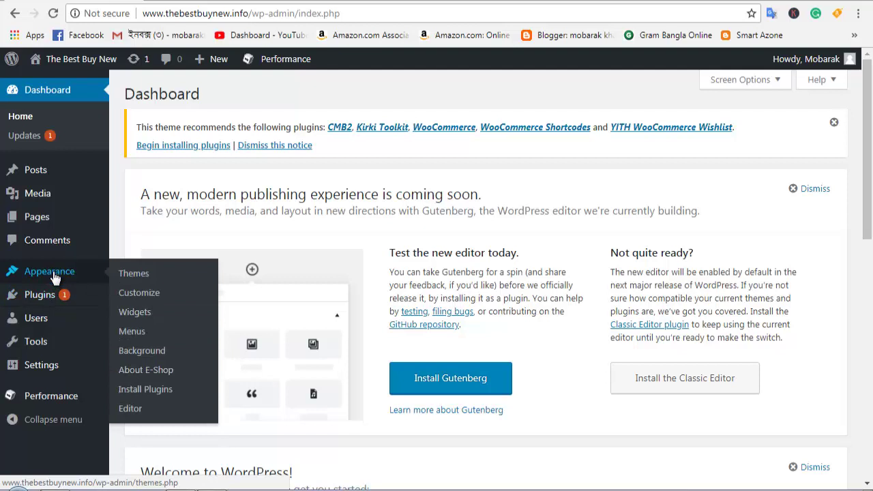